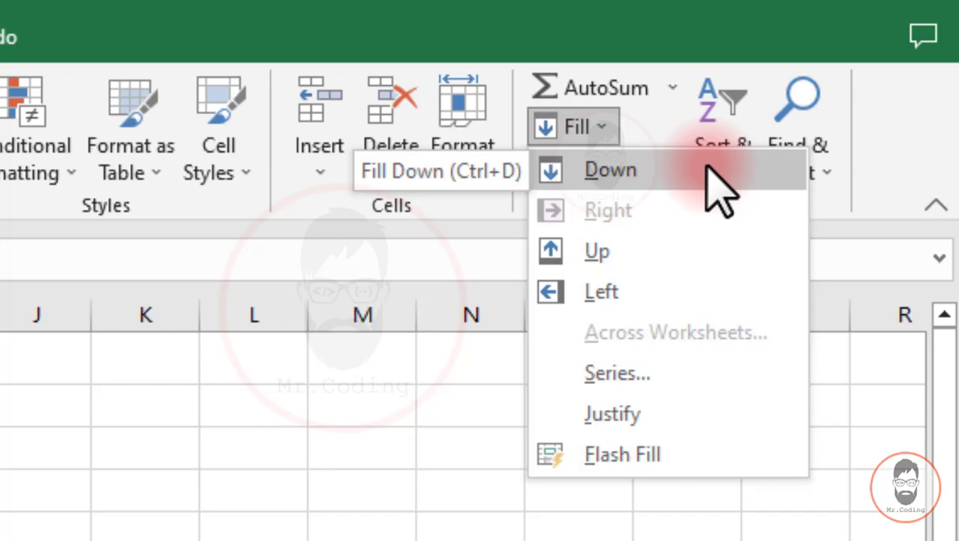
click(720, 189)
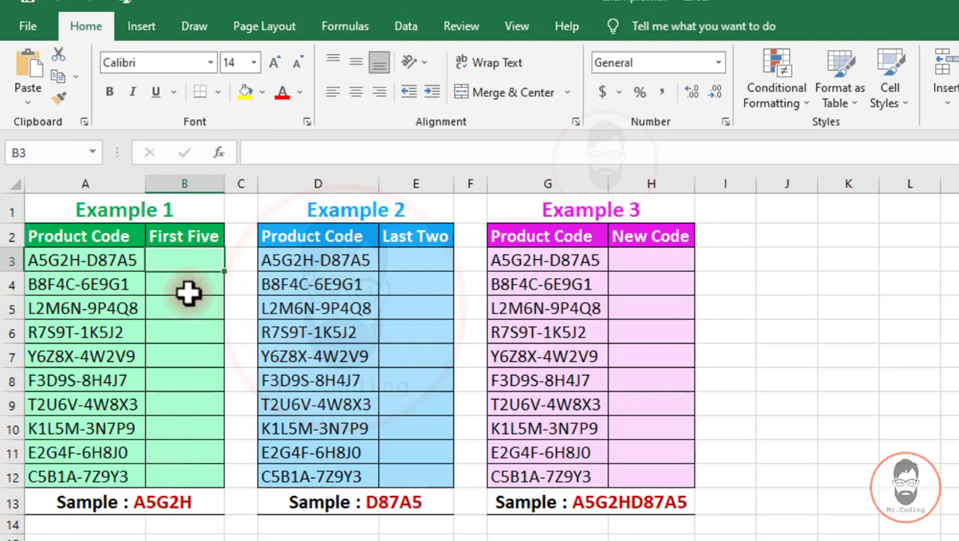
Enter A5G2H in B3 as the sample value for the First Five column
text(A)
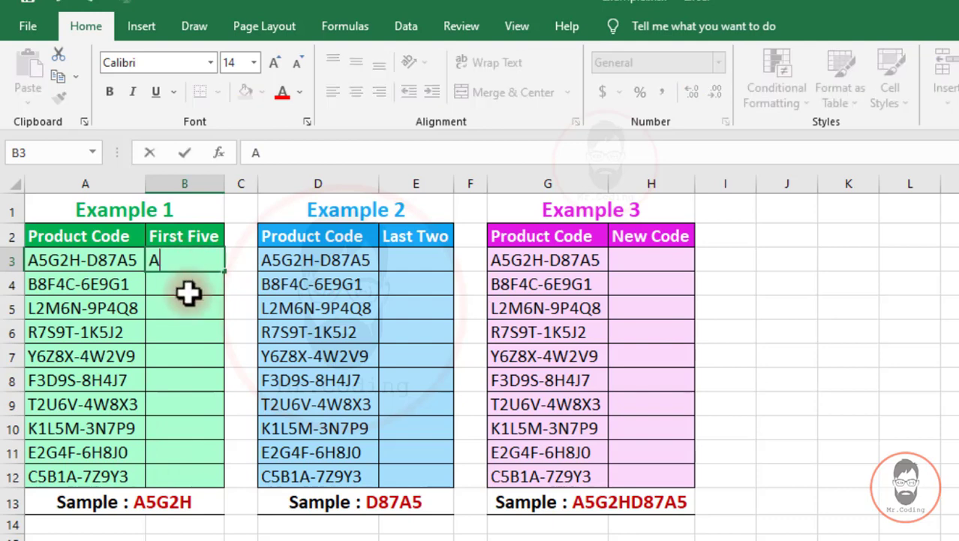
text(5G2H)
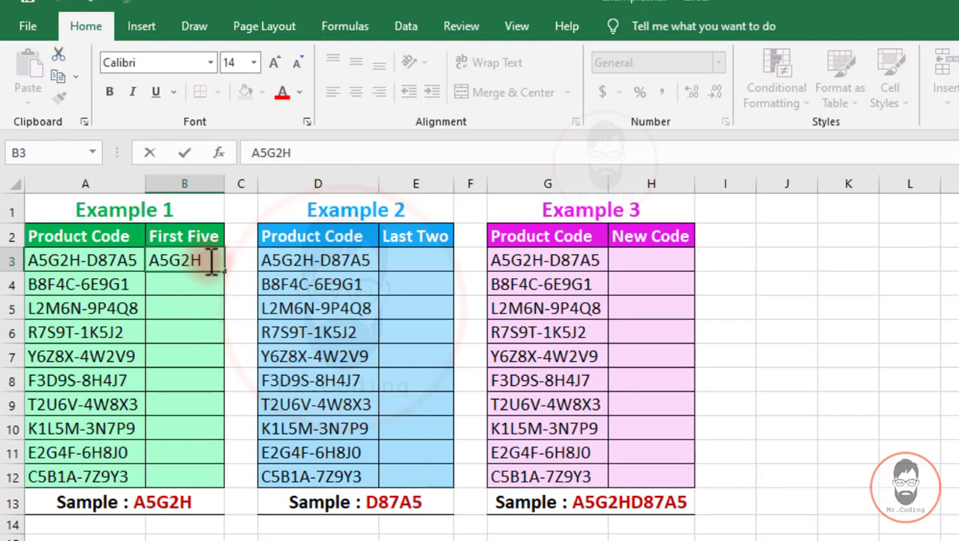
key(Return)
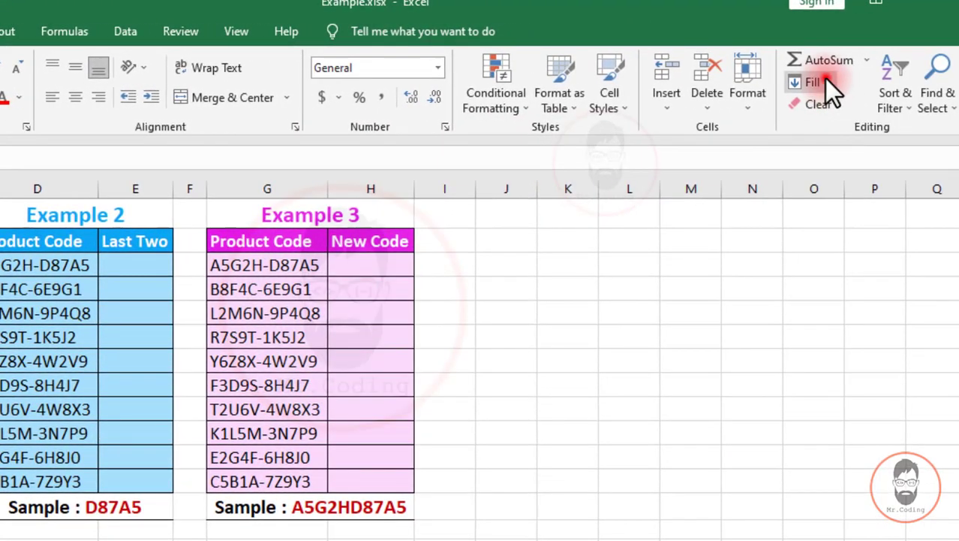
Try Flash Fill on the First Five column from B4, review the filled codes, and undo the fill
click(825, 78)
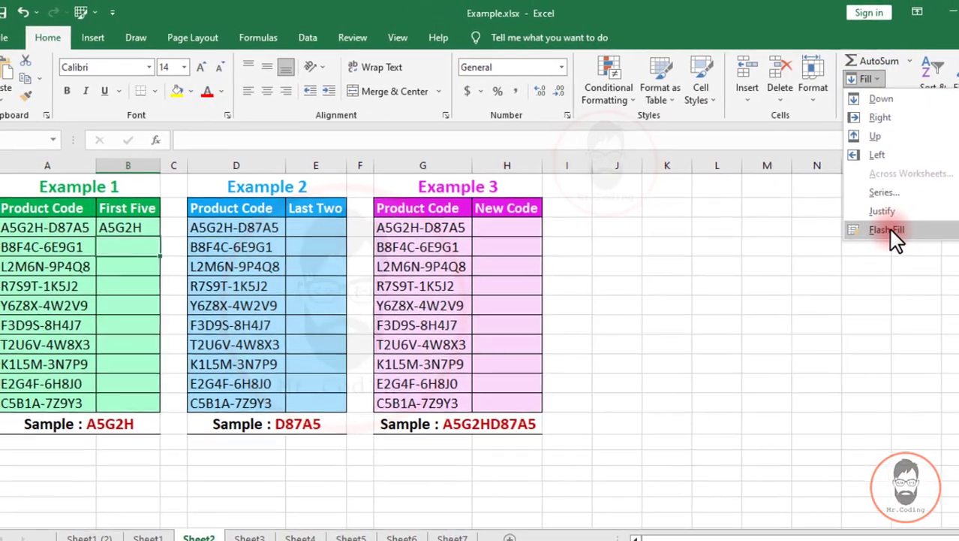
click(887, 230)
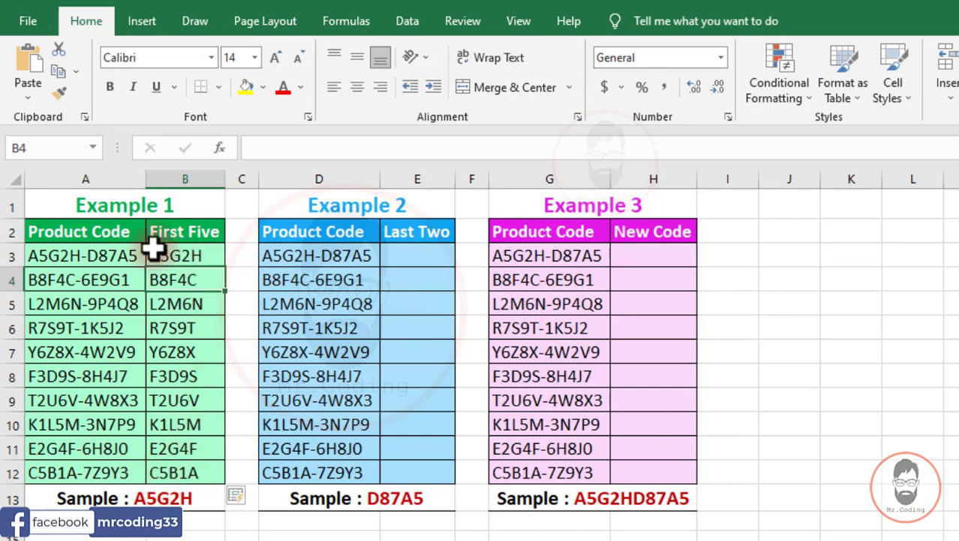
drag(198, 286, 190, 472)
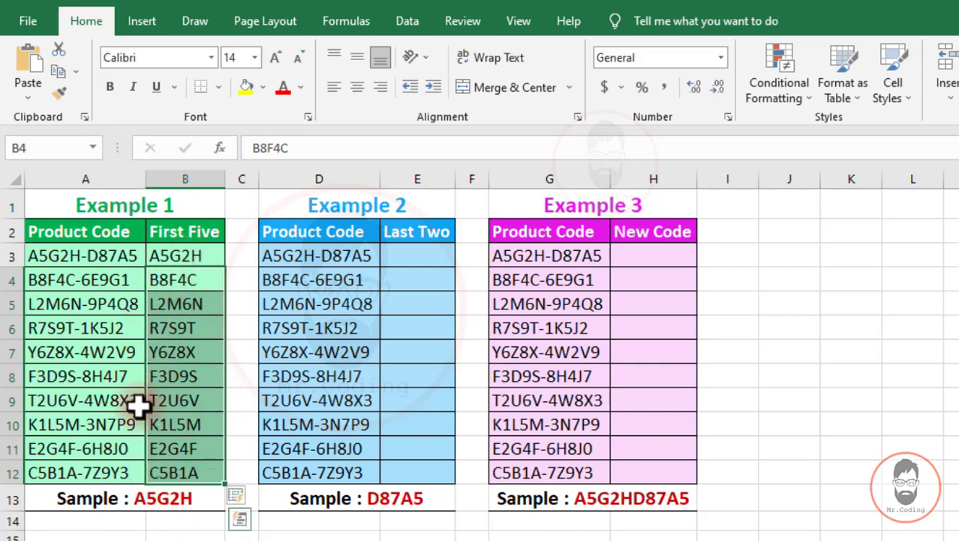
click(180, 256)
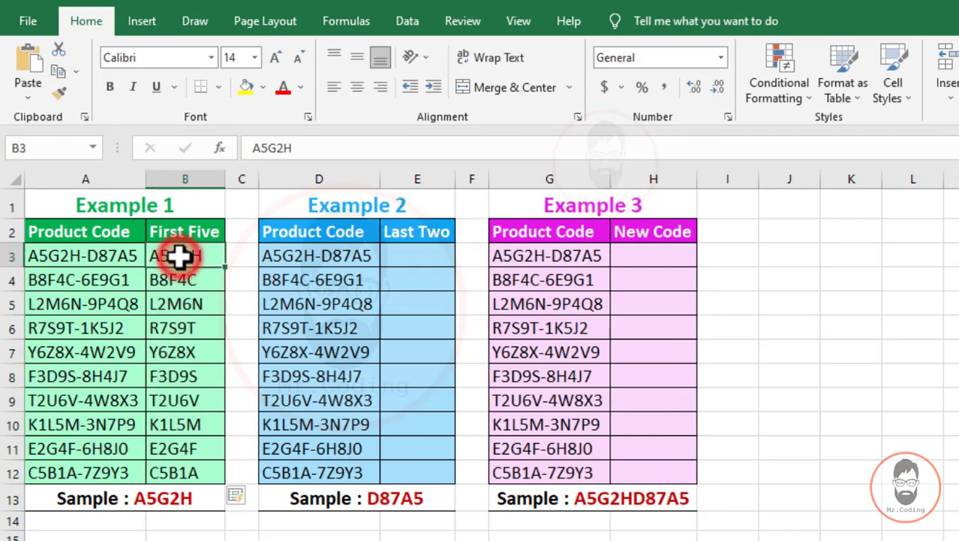
click(181, 279)
drag(181, 279, 183, 473)
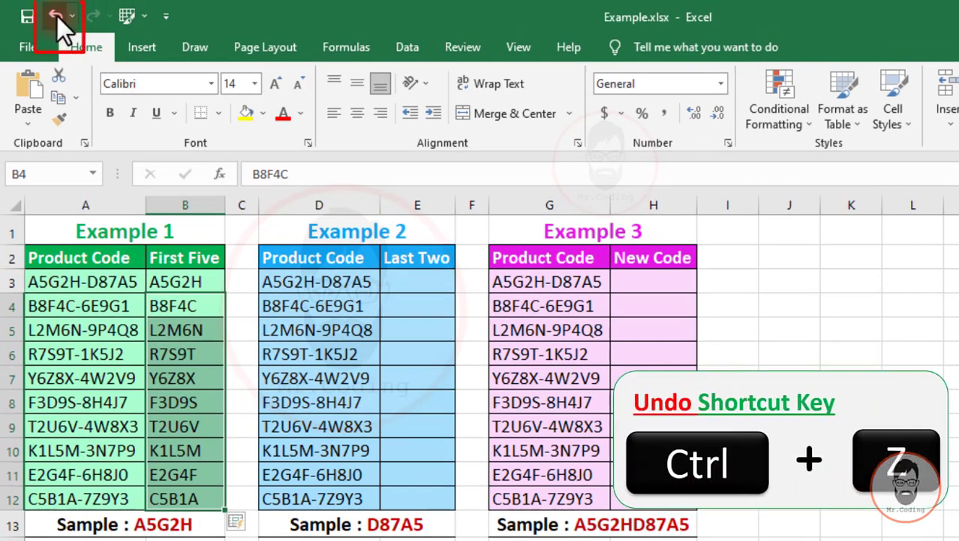
click(57, 17)
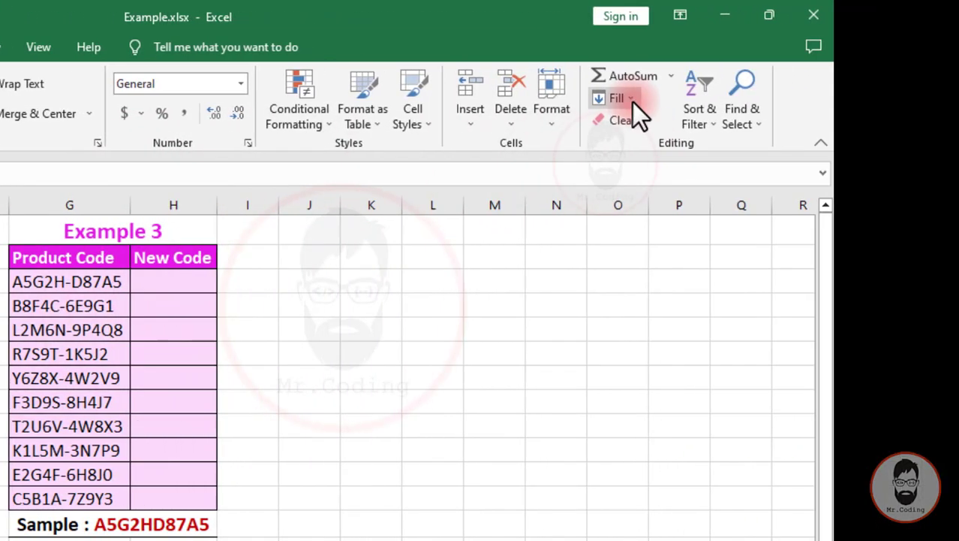
Flash Fill the rest of the First Five column from the sample in B3
click(630, 99)
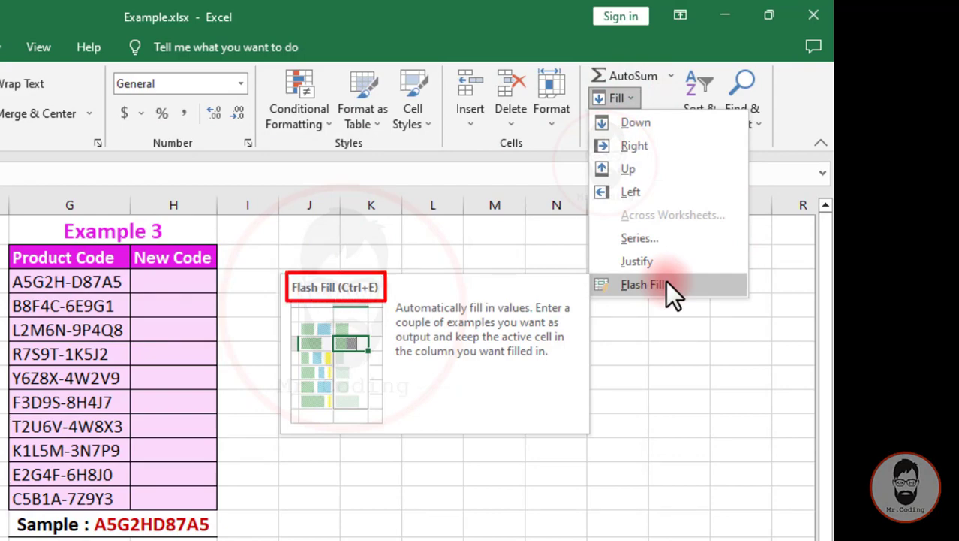
click(0, 308)
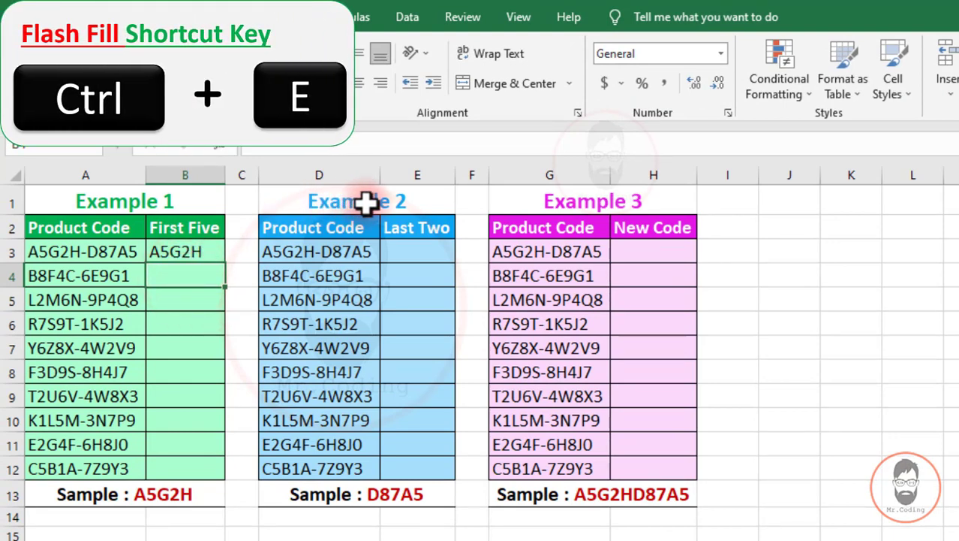
key(ctrl+e)
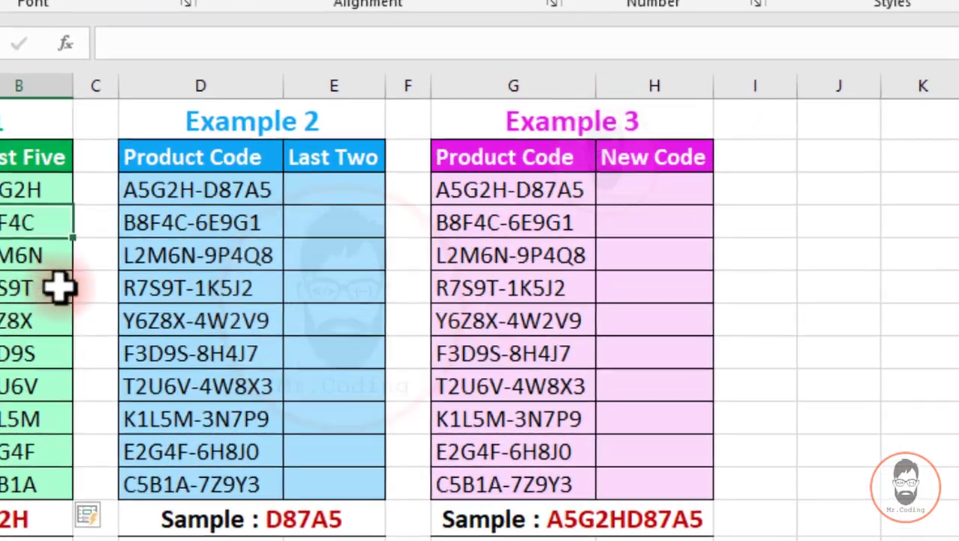
Change the sample text below the Example 2 table to A5
click(428, 250)
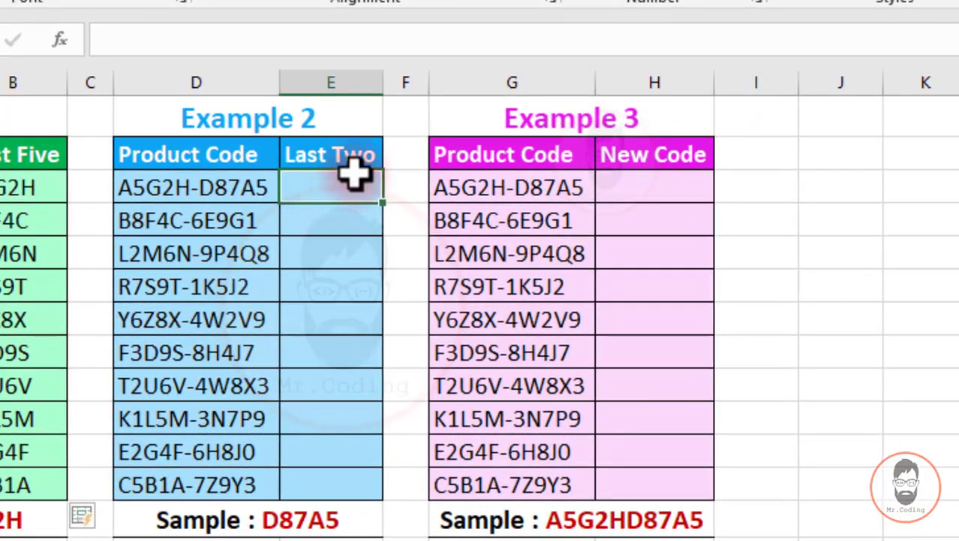
click(292, 523)
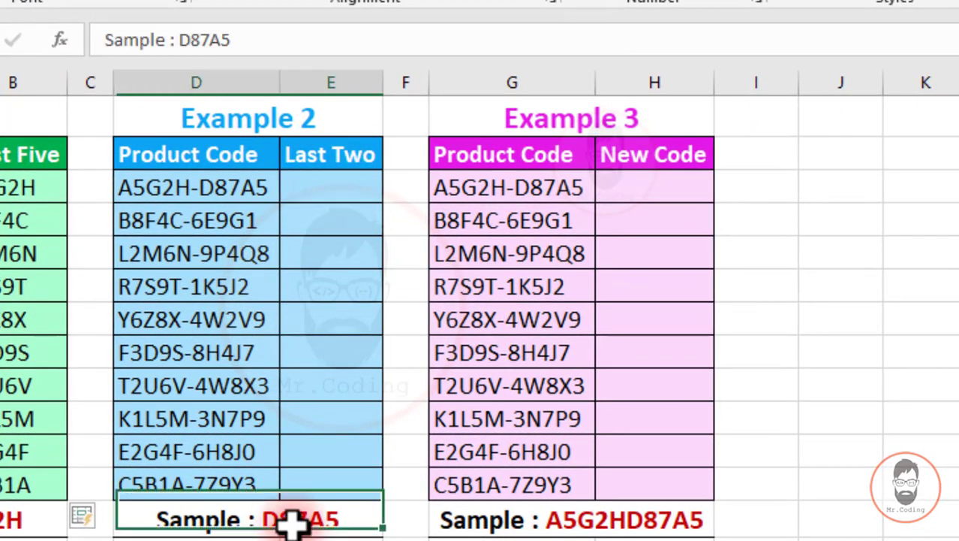
click(296, 383)
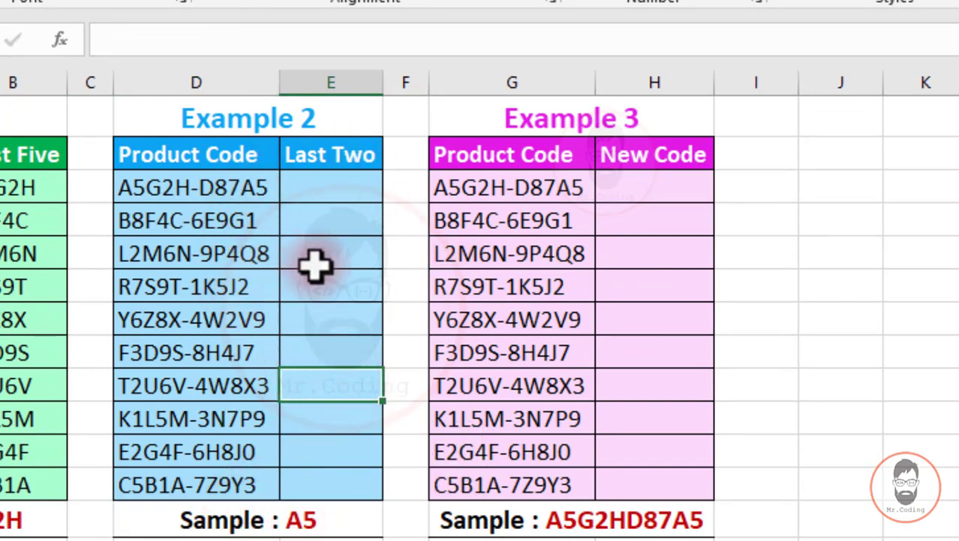
Enter A5 in E3 and try Flash Fill on the Last Two column from this single sample
click(341, 184)
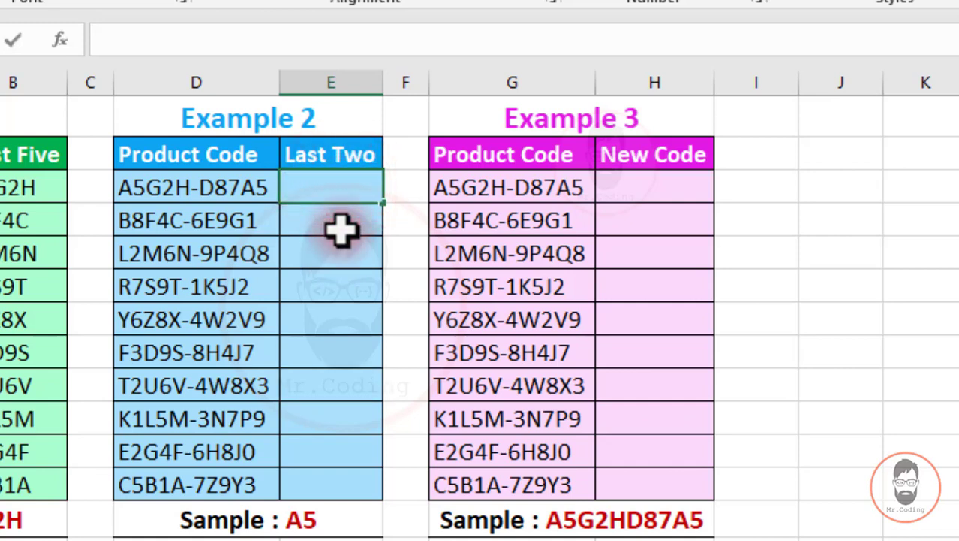
key(Return)
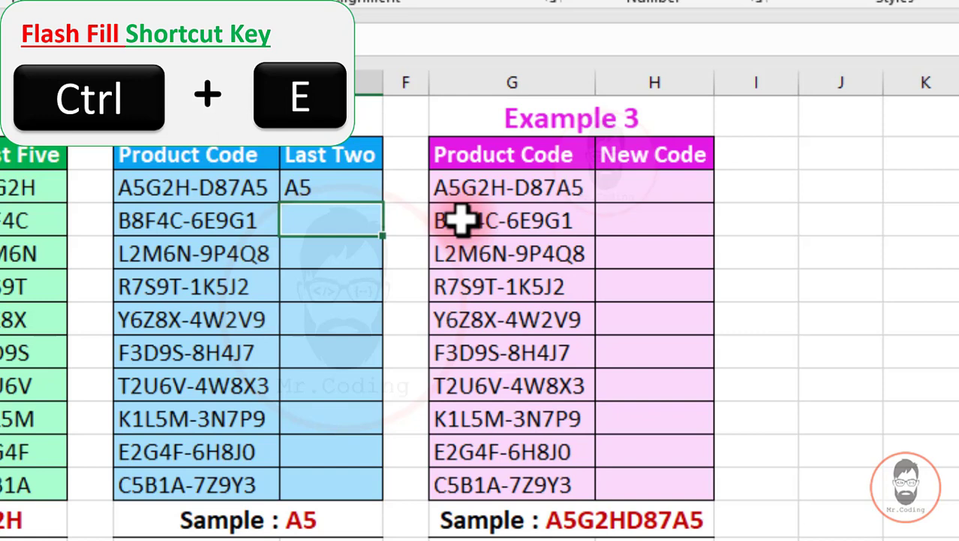
key(ctrl+e)
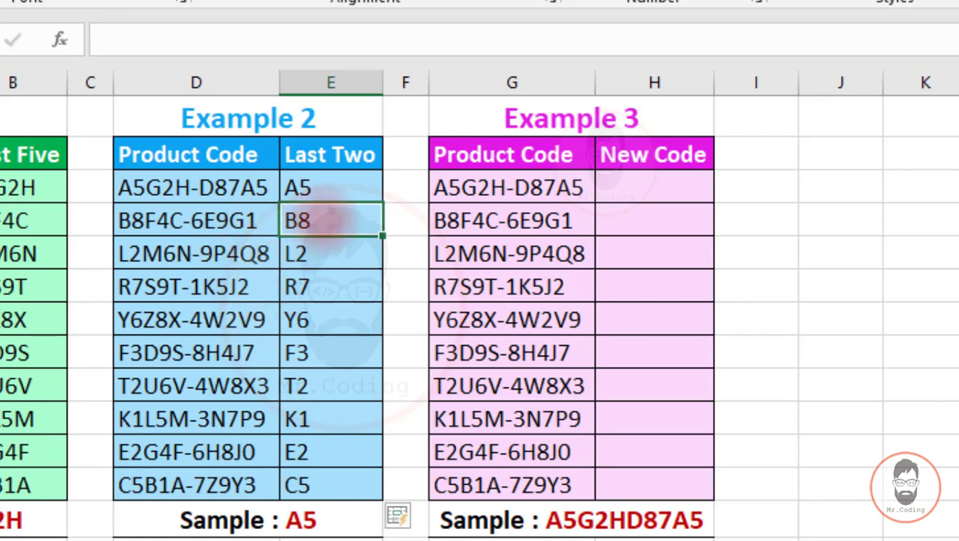
Clear all the values under the Last Two header, E3 to E12
drag(330, 219, 332, 487)
key(Delete)
click(336, 188)
key(Delete)
click(332, 254)
Enter A5 in E3 and G1 in E4, and Flash Fill the rest of the Last Two column
click(336, 188)
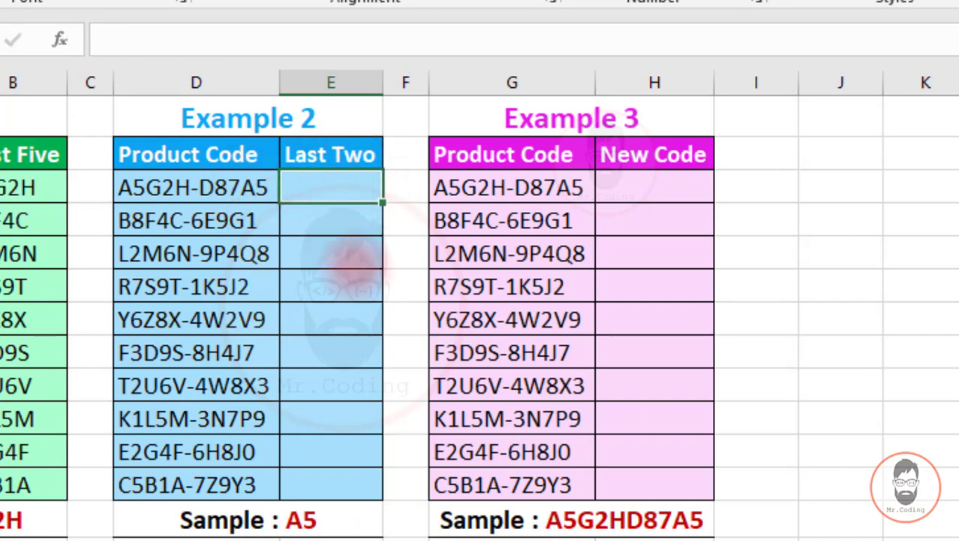
key(Return)
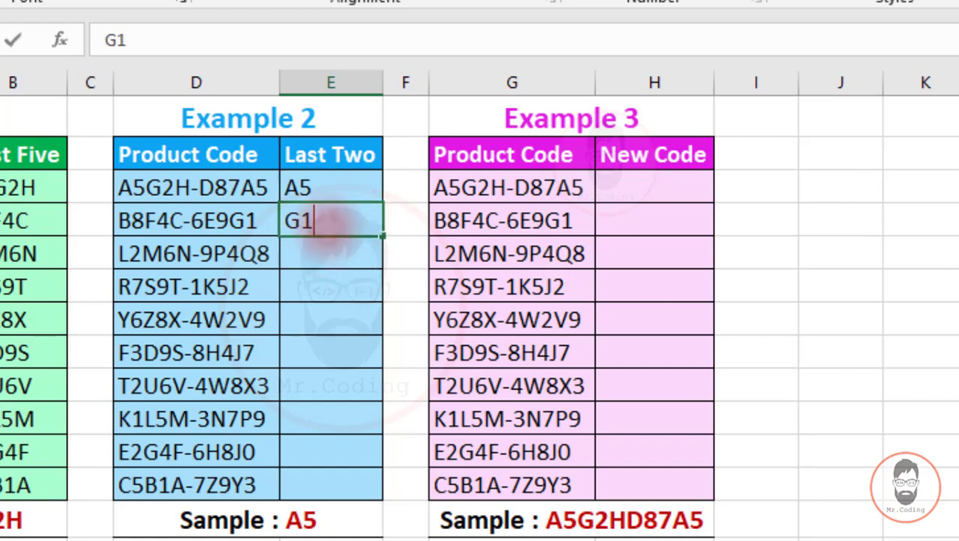
key(Return)
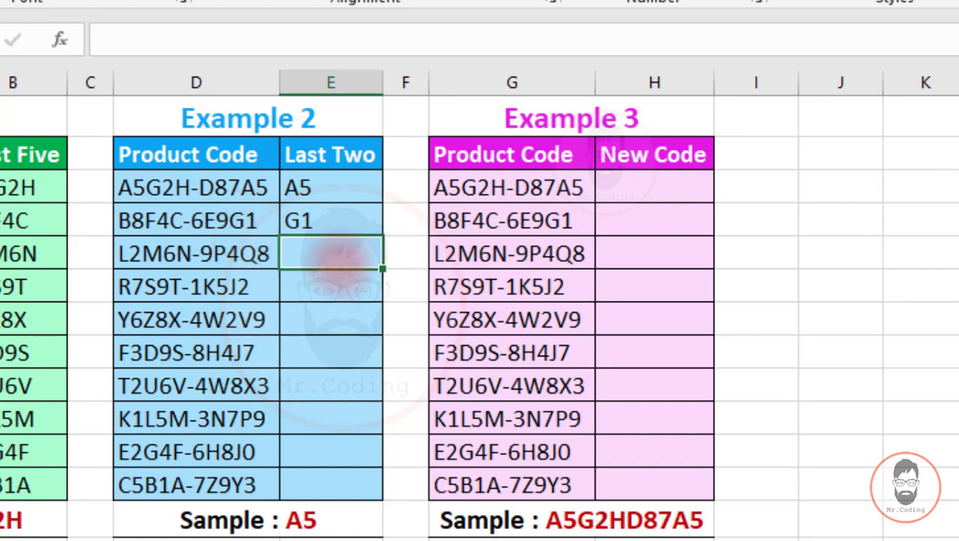
key(ctrl+e)
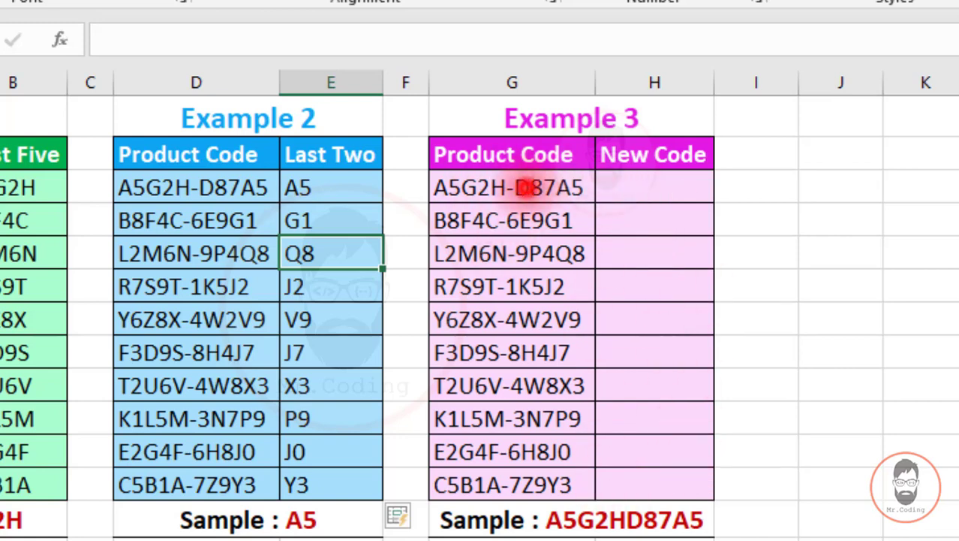
Enter the G3 product code without its hyphen, A5G2HD87A5, in H3 and autofit column H
click(522, 186)
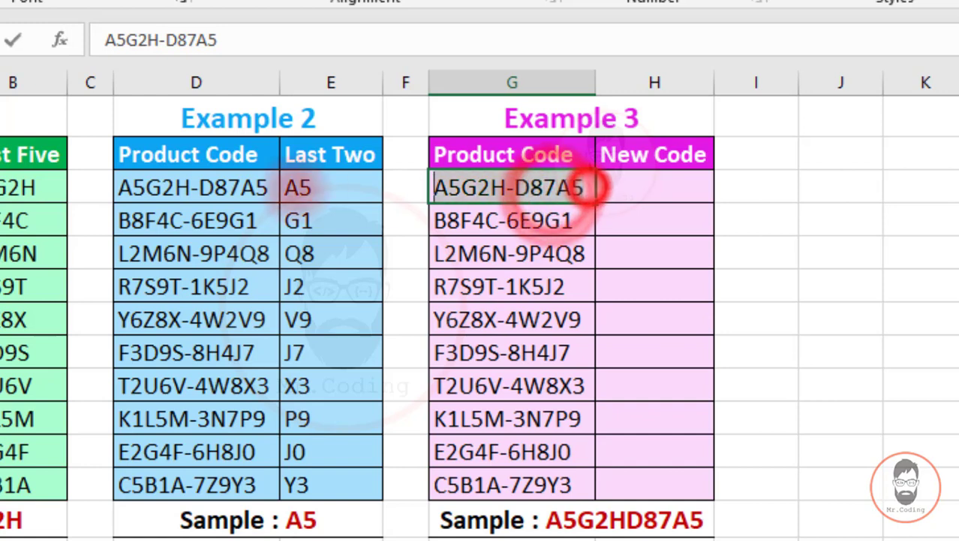
click(680, 186)
text(A5G2H-D87A5)
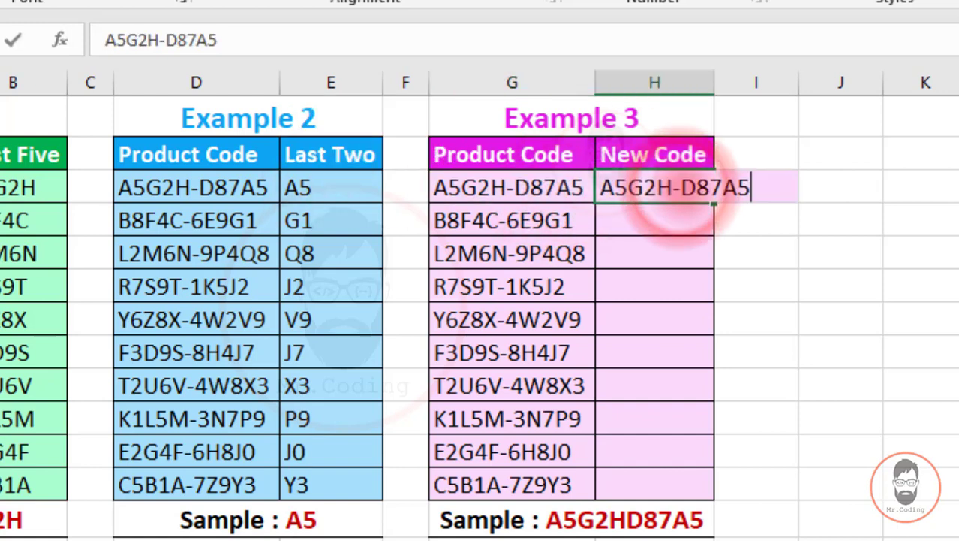
click(663, 187)
key(BackSpace)
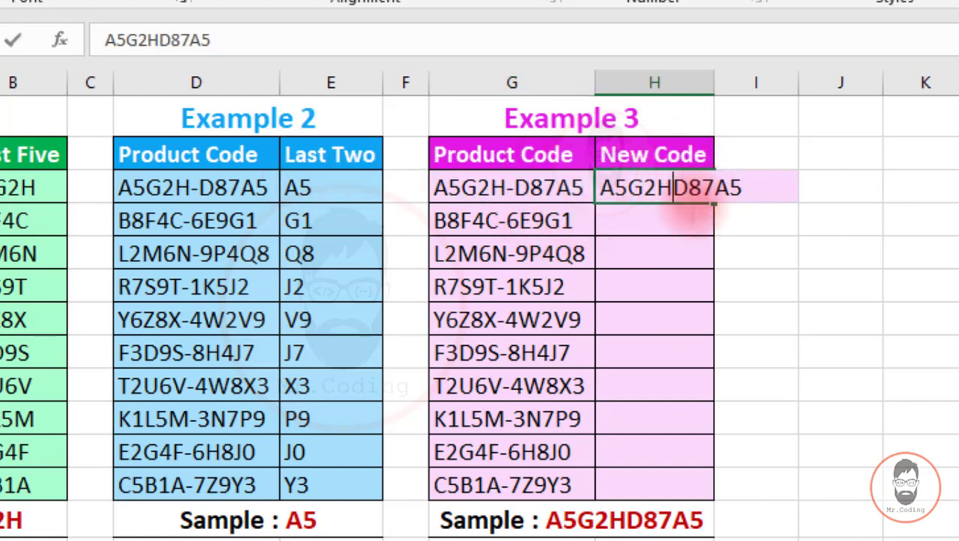
key(Return)
double_click(714, 81)
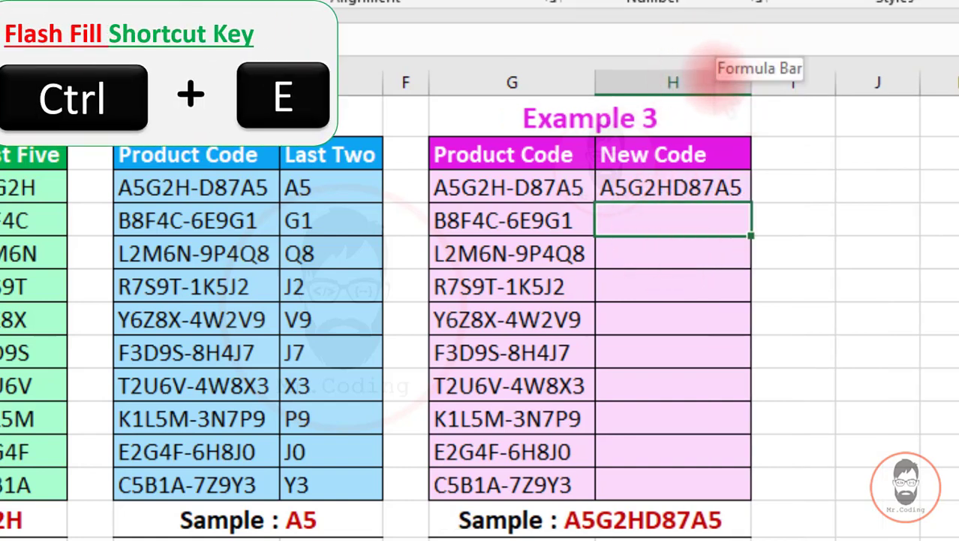
Try Flash Fill on the New Code column from H4 and undo the fill
key(ctrl+e)
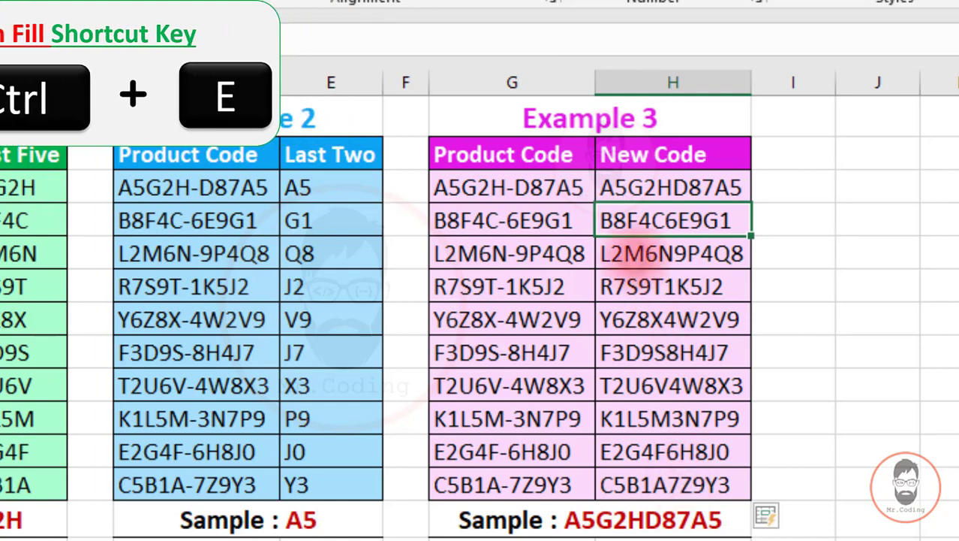
key(ctrl+z)
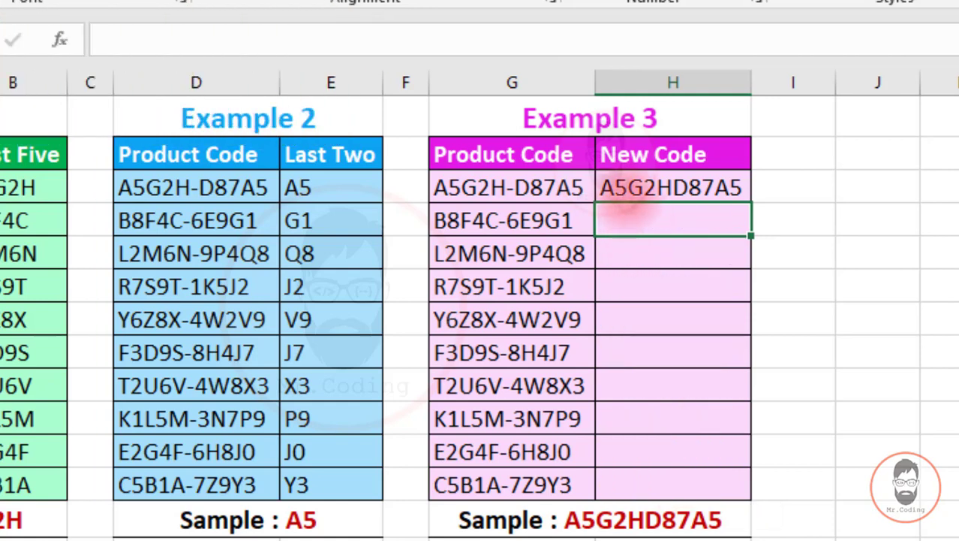
Change H3 to #A5G2HD87A5#, autofit column H, and Flash Fill the rest of the New Code column
click(607, 189)
double_click(607, 189)
text(#)
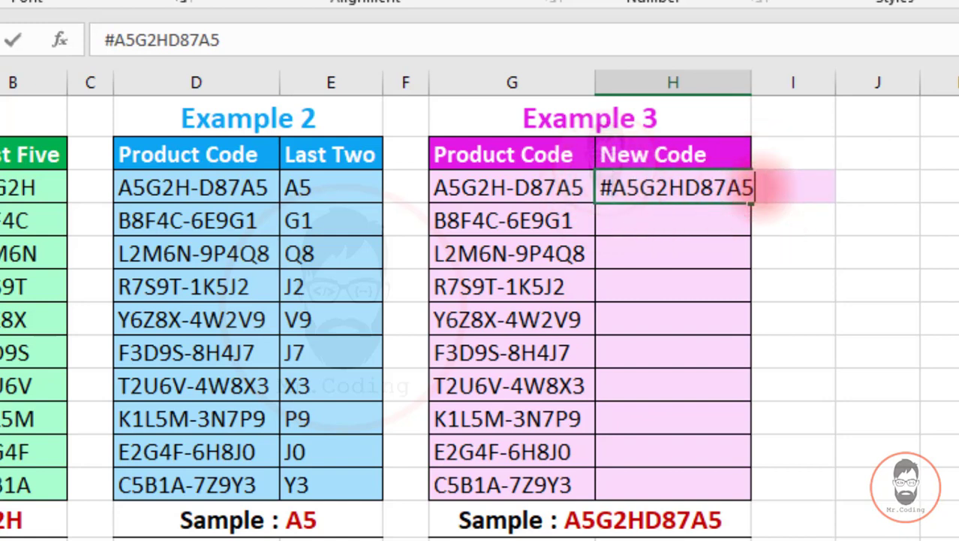
text(#)
key(Return)
double_click(751, 82)
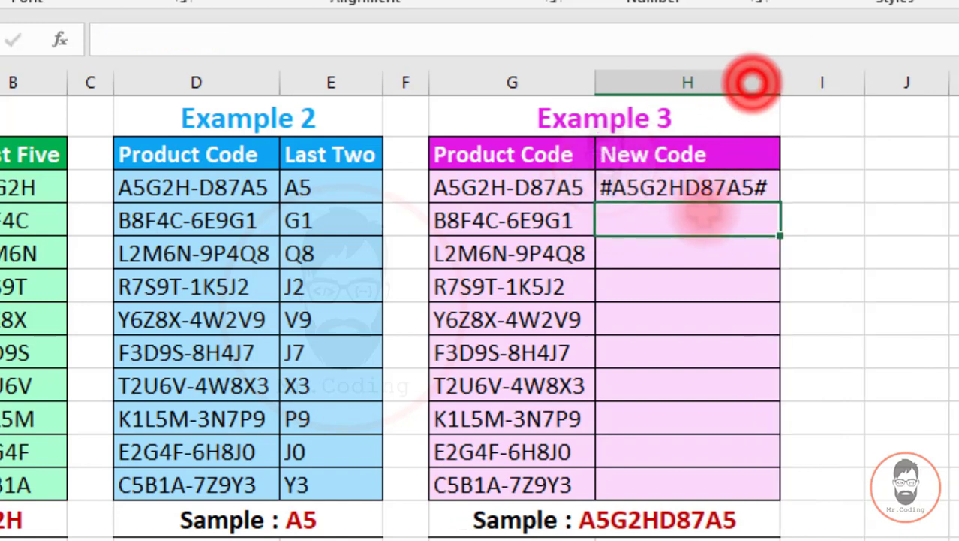
key(ctrl+e)
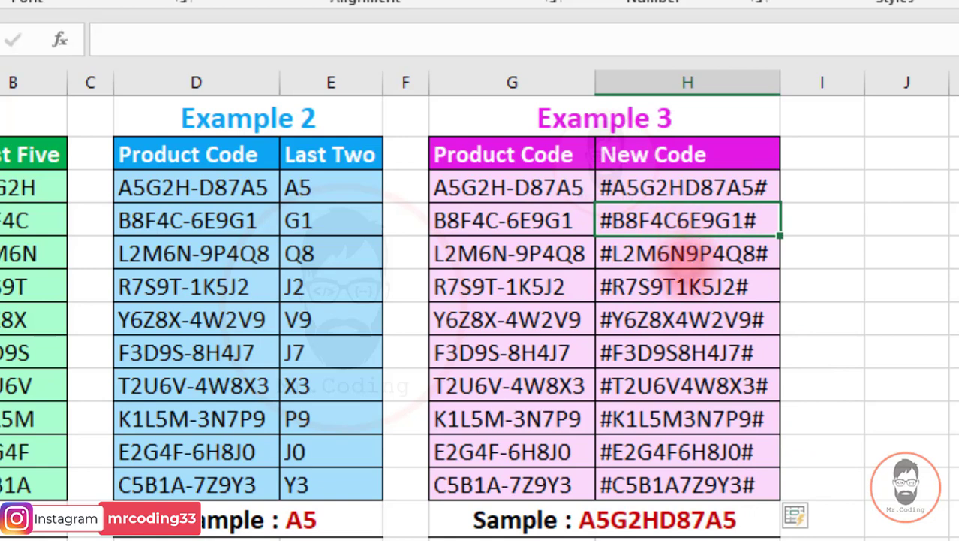
Replace the last characters of the Example 3 product code in G4 with 999
click(563, 219)
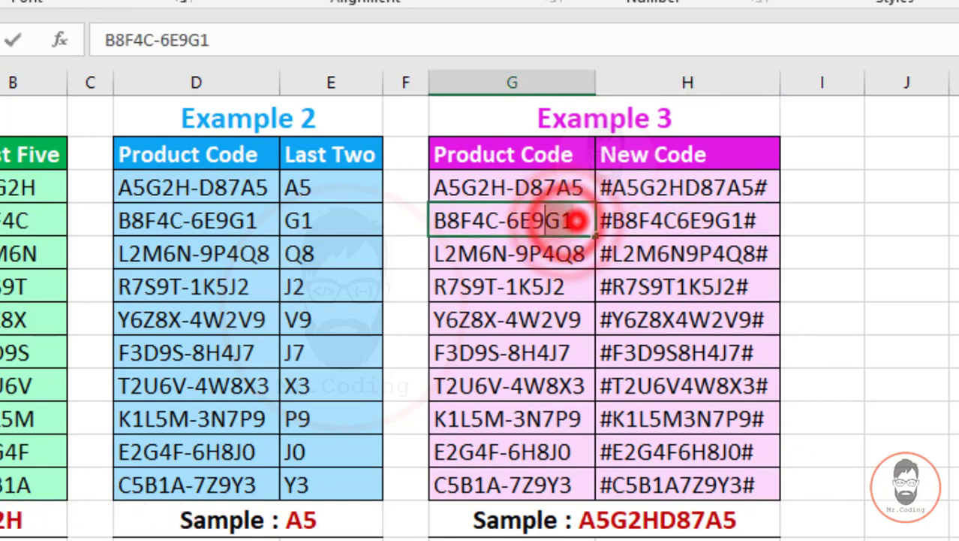
drag(568, 220, 519, 220)
text(999)
key(Return)
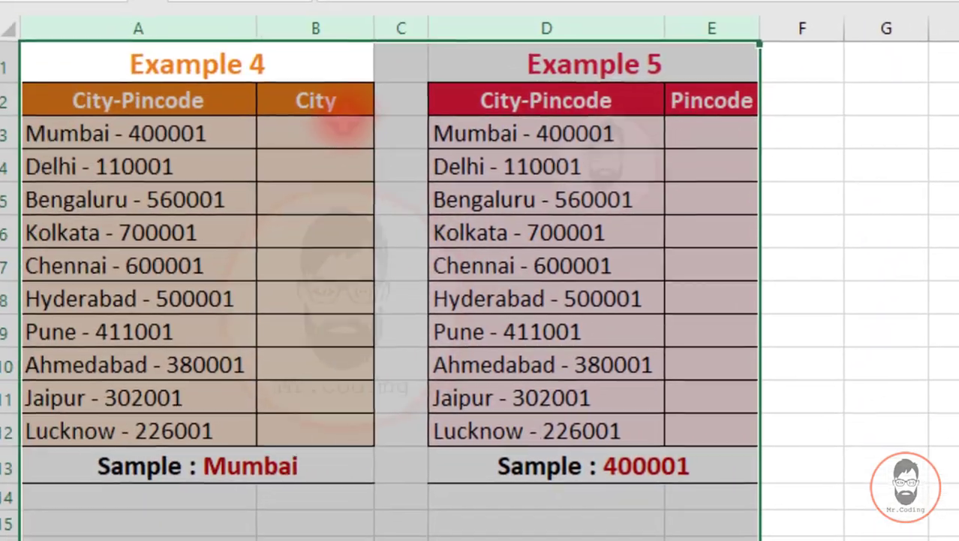
Enter Mumbai in B3 of Example 4 and Flash Fill the rest of the City column
click(340, 129)
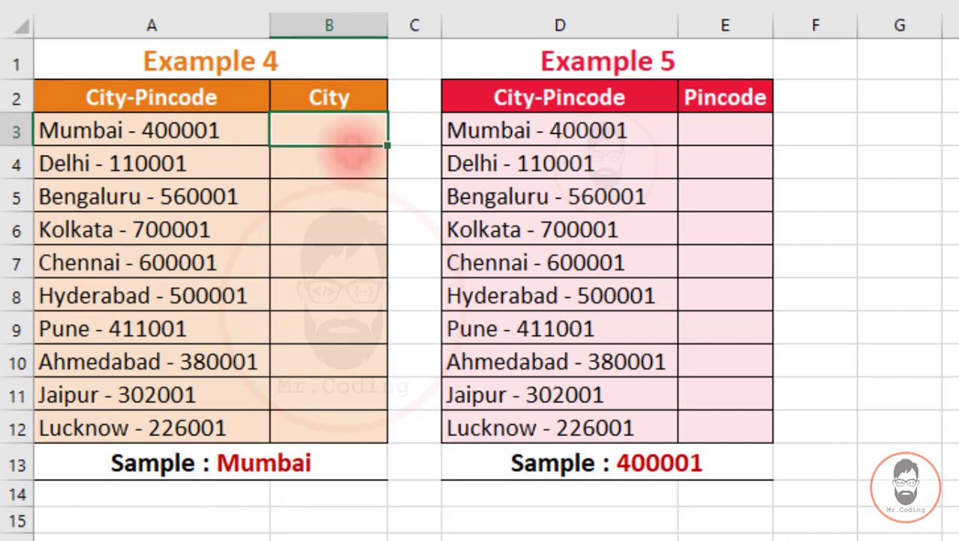
text(Mumbai)
key(Return)
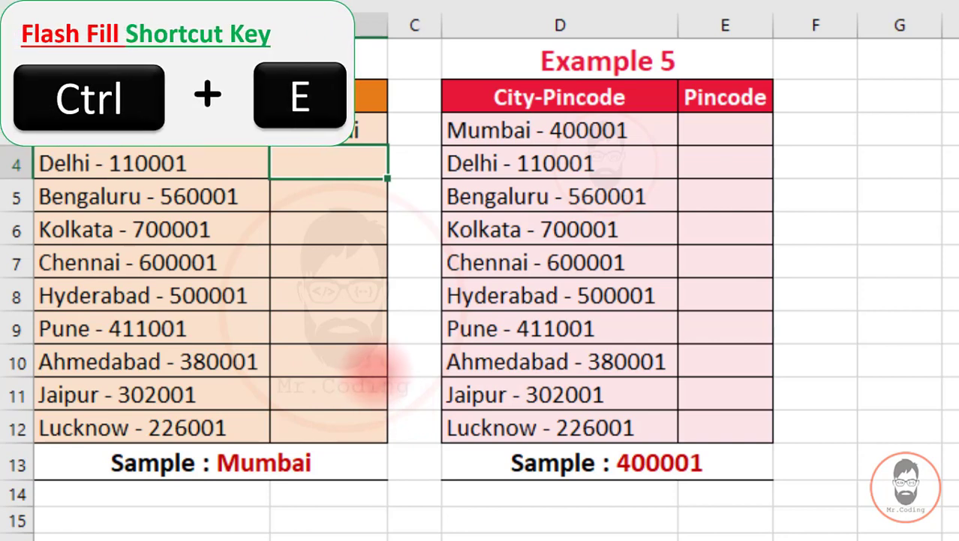
key(ctrl+e)
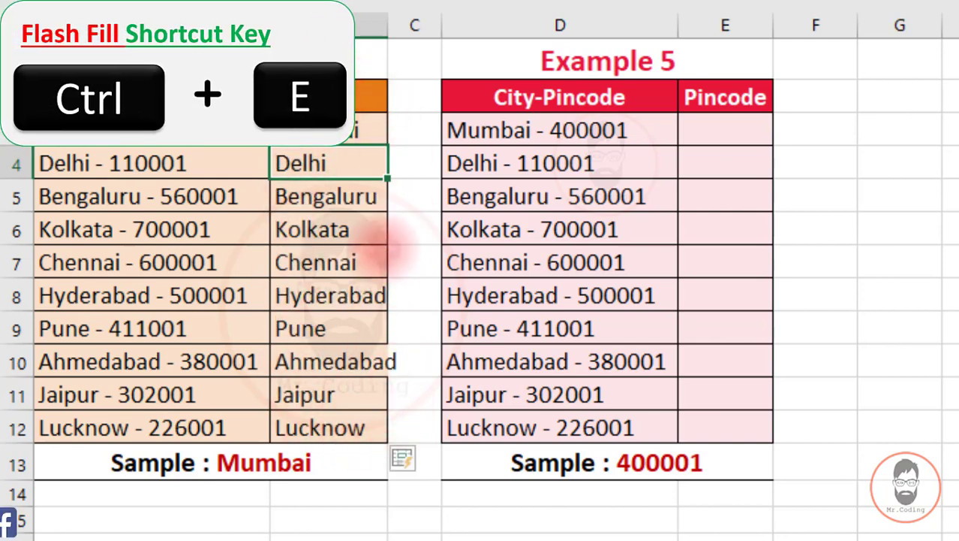
Enter 400001 in E3 of Example 5 and Flash Fill the rest of the Pincode column
click(709, 128)
text(4)
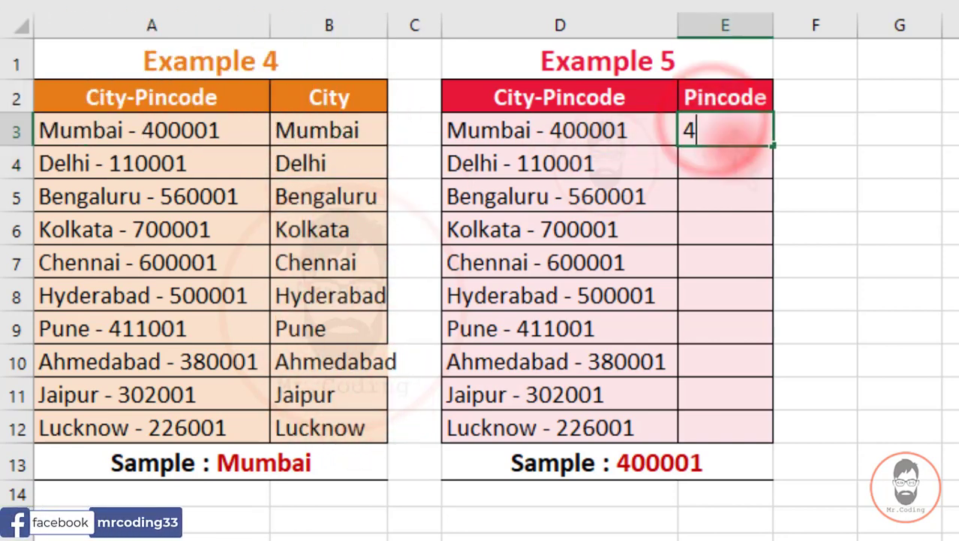
text(00001)
key(Return)
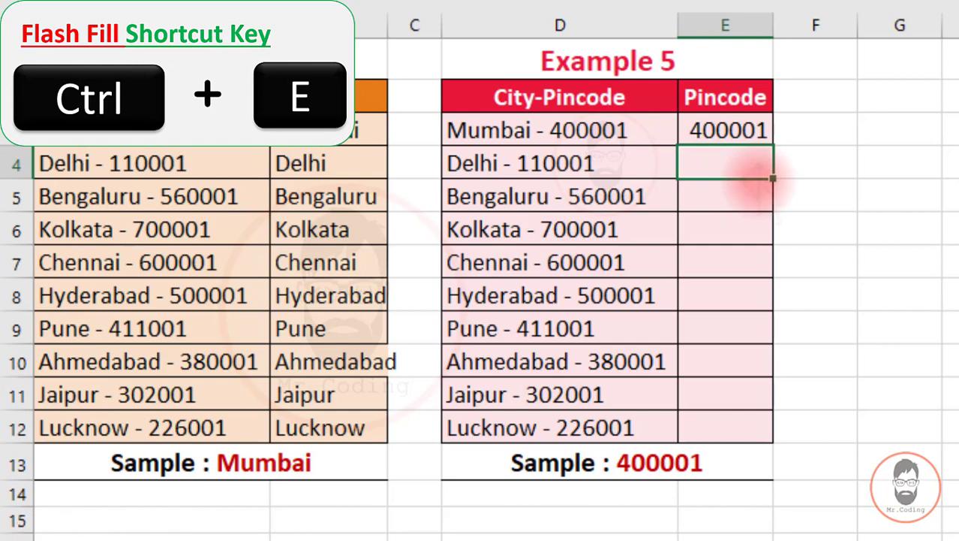
key(ctrl+e)
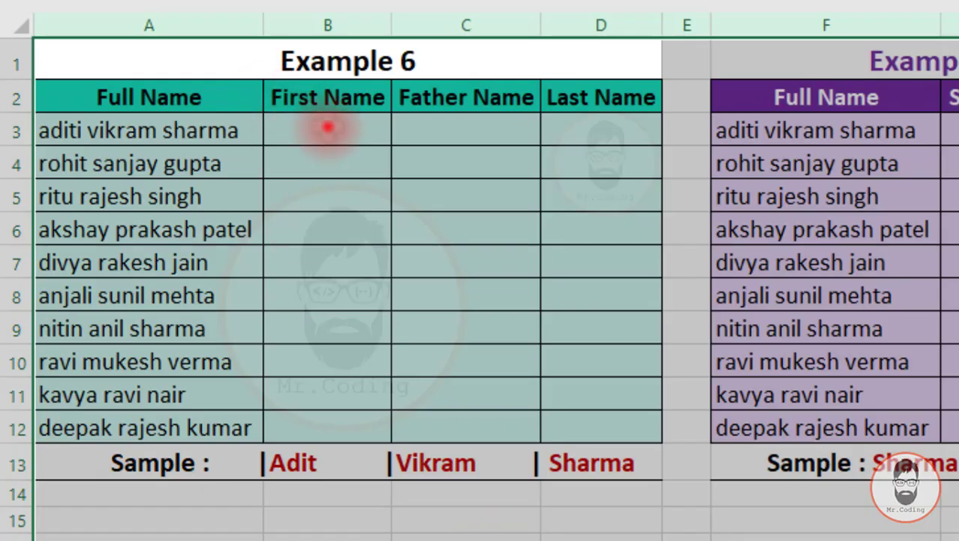
Enter the row 3 person's first name in lowercase in B3 of Example 6 and Flash Fill the First Name column
click(326, 129)
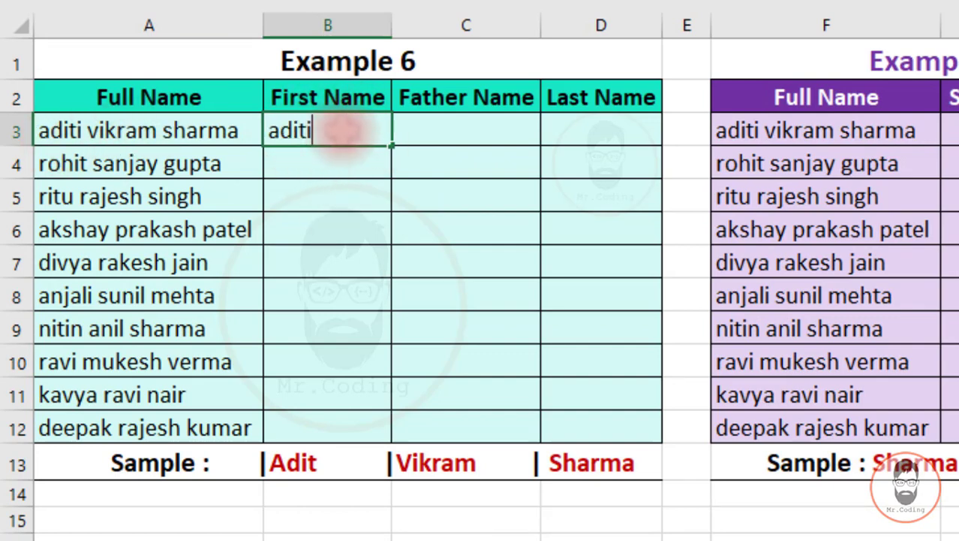
text(aditi)
key(Return)
key(ctrl+e)
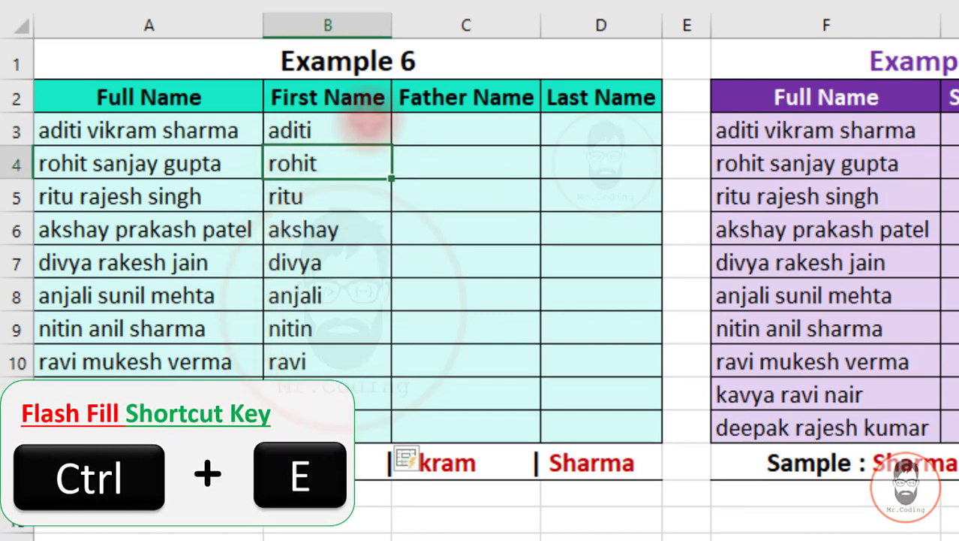
Enter the row 3 person's middle name in lowercase in C3 and Flash Fill the Father Name column
click(471, 134)
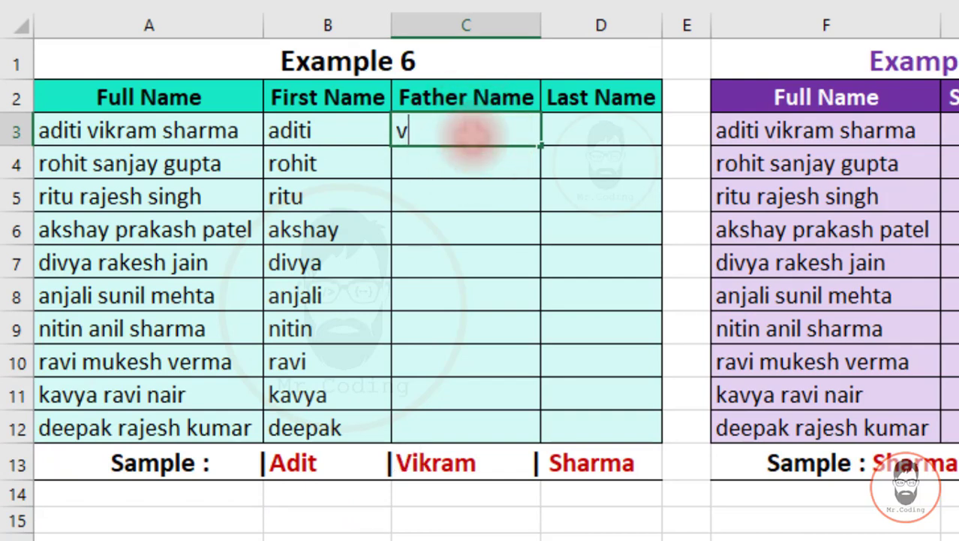
text(virkram)
key(Return)
key(ctrl+e)
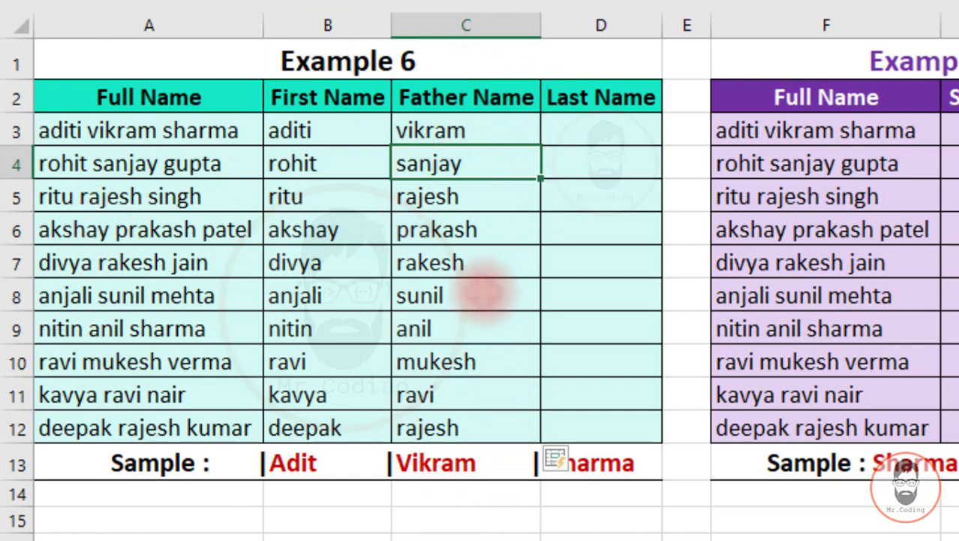
Enter the row 3 person's surname in lowercase in D3 and Flash Fill the Last Name column from D4
click(574, 125)
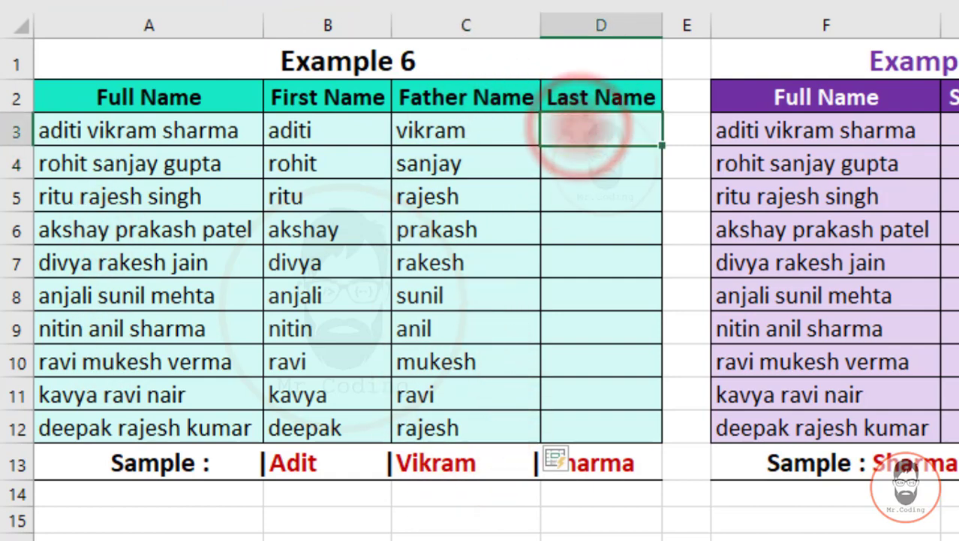
text(sharma)
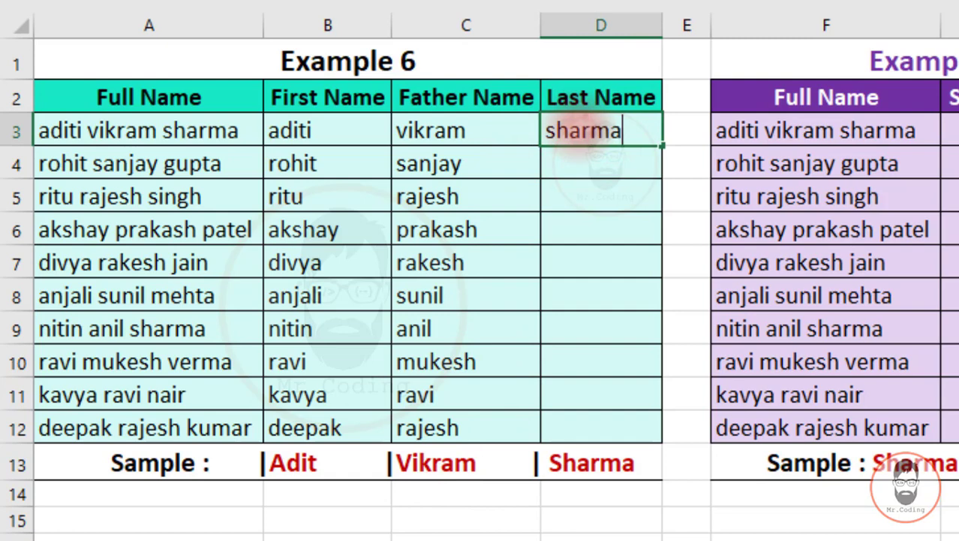
key(Return)
click(577, 129)
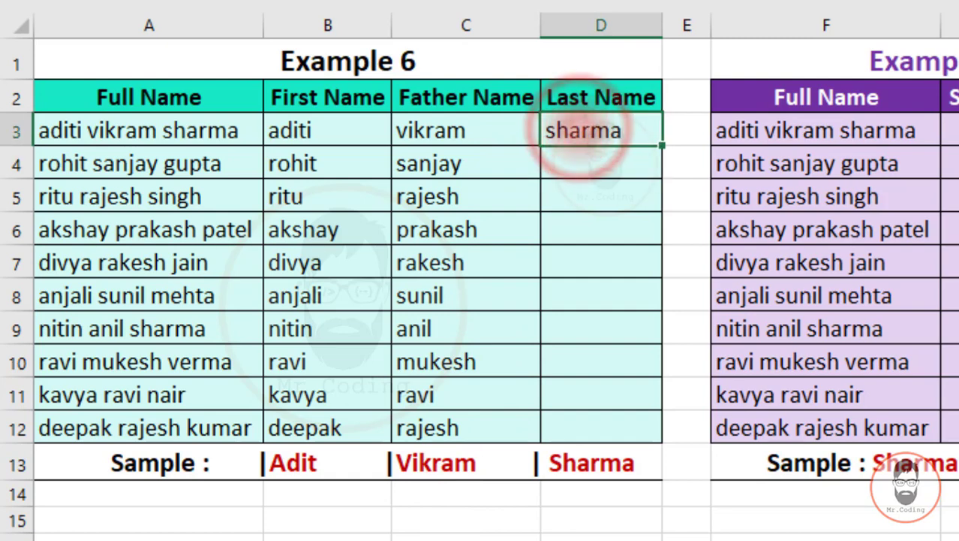
click(584, 167)
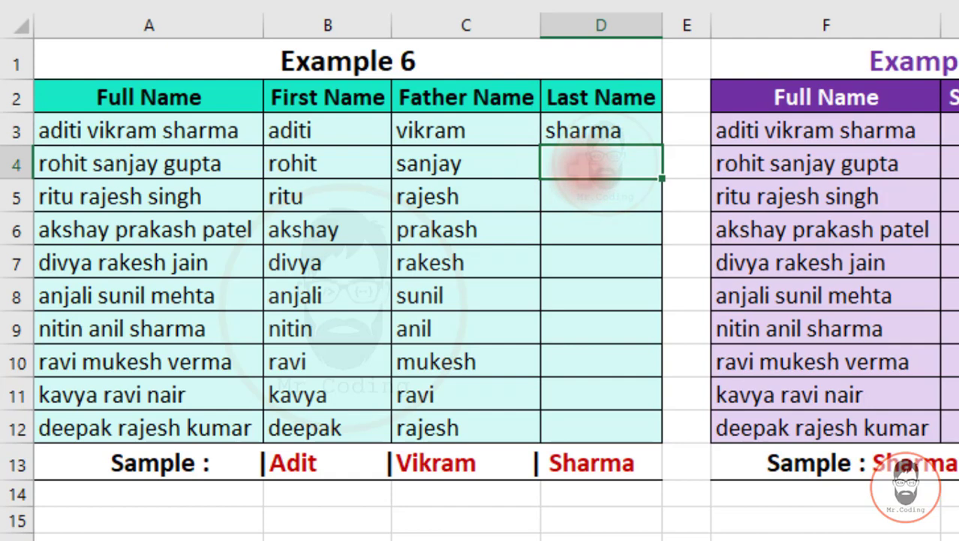
key(ctrl+e)
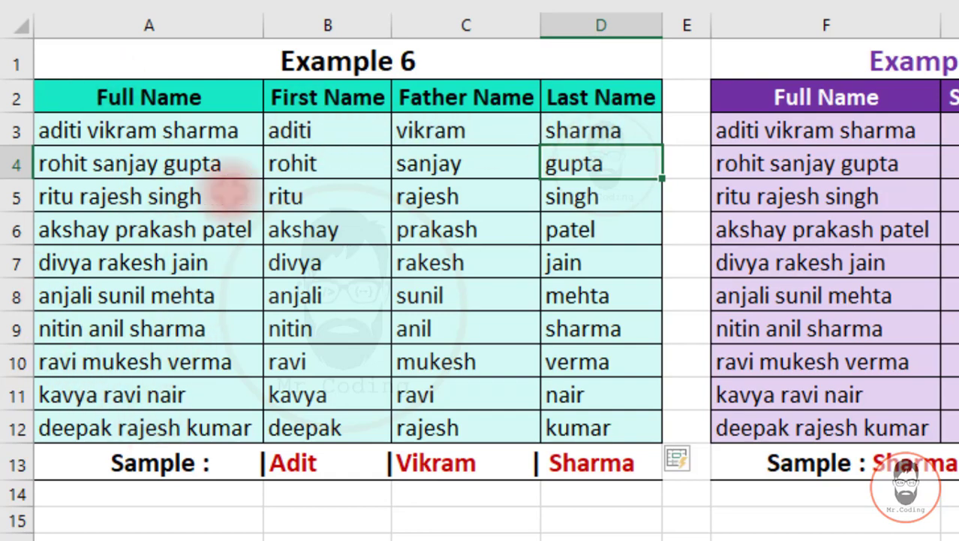
Clear all the first, father and last names in B3:D12 of Example 6
click(330, 132)
drag(429, 148, 582, 264)
drag(335, 137, 615, 422)
key(Delete)
Enter the row 3 person's first name with a capital initial in B3 and Flash Fill the First Name column
click(338, 130)
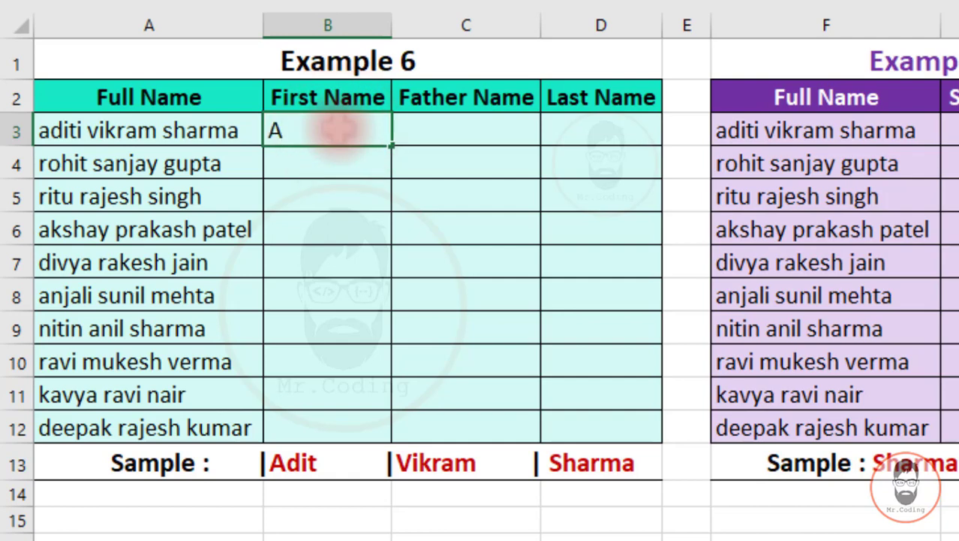
text(Aditi)
key(Return)
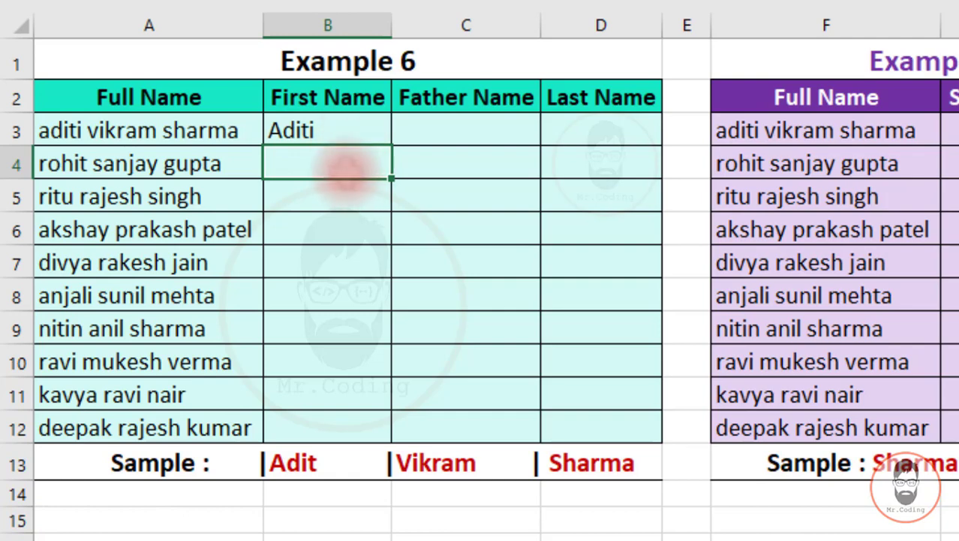
key(ctrl+e)
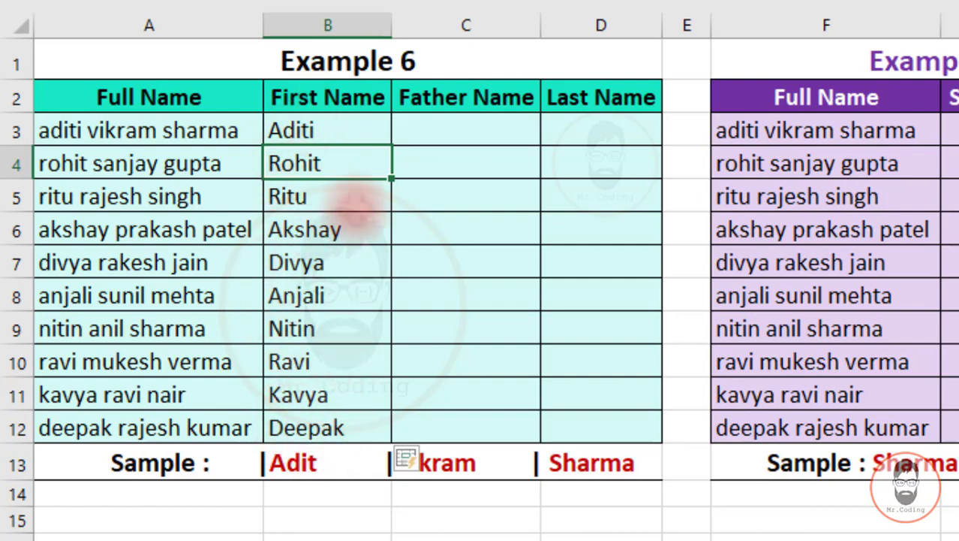
Enter the row 3 person's middle name with a capital initial in C3 and Flash Fill the Father Name column
click(456, 129)
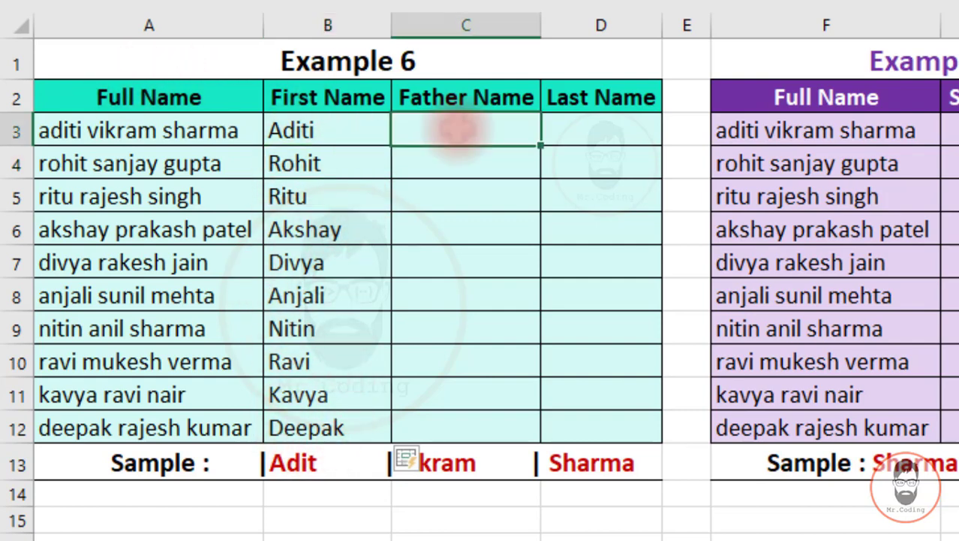
text(Vira)
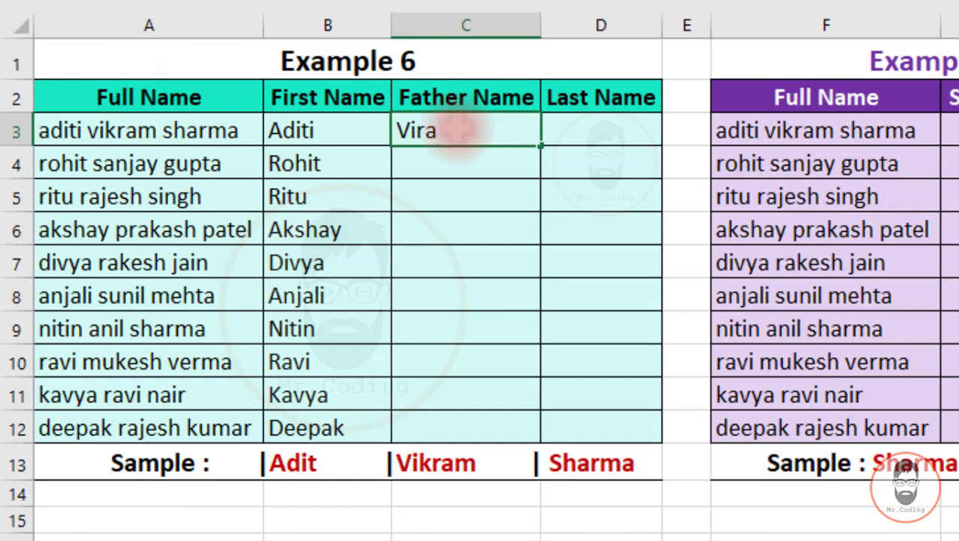
key(BackSpace)
key(BackSpace)
text(kram)
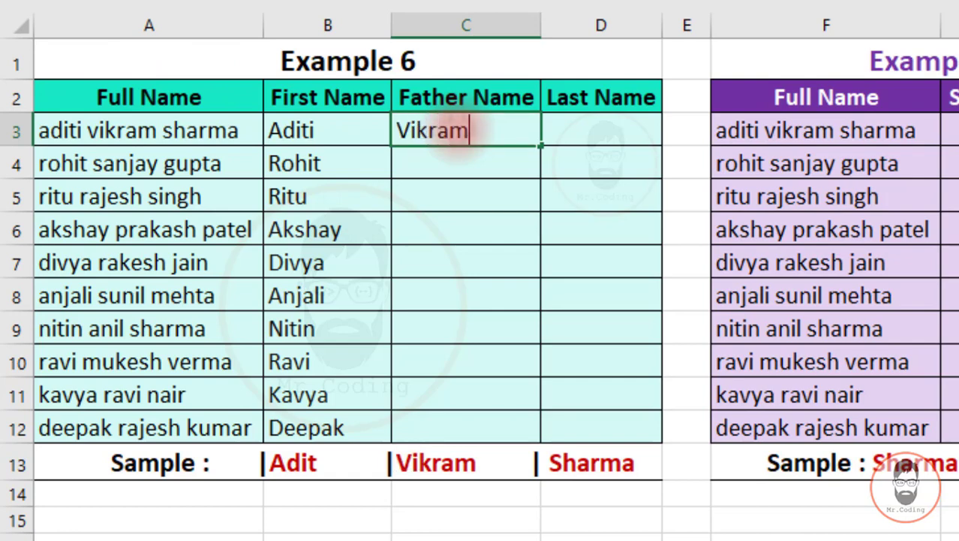
key(Return)
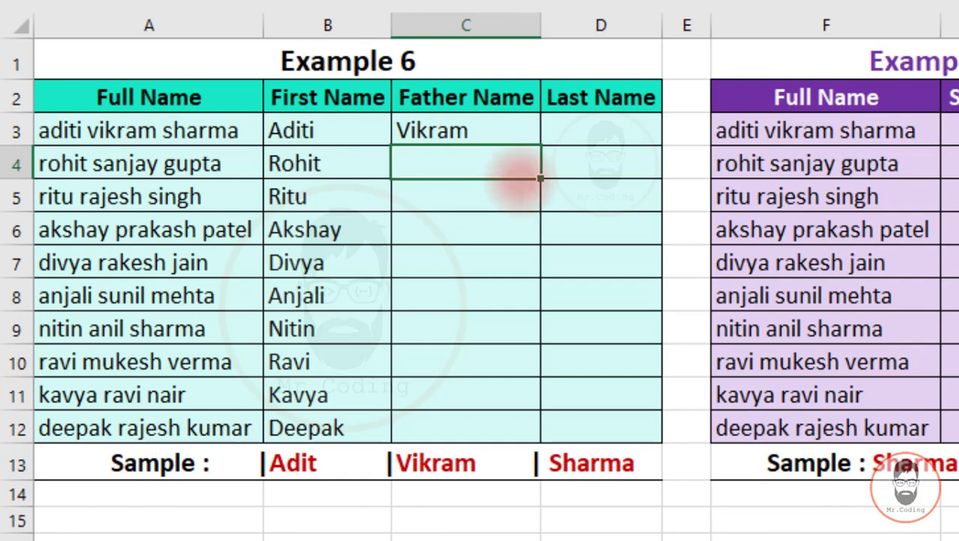
key(ctrl+e)
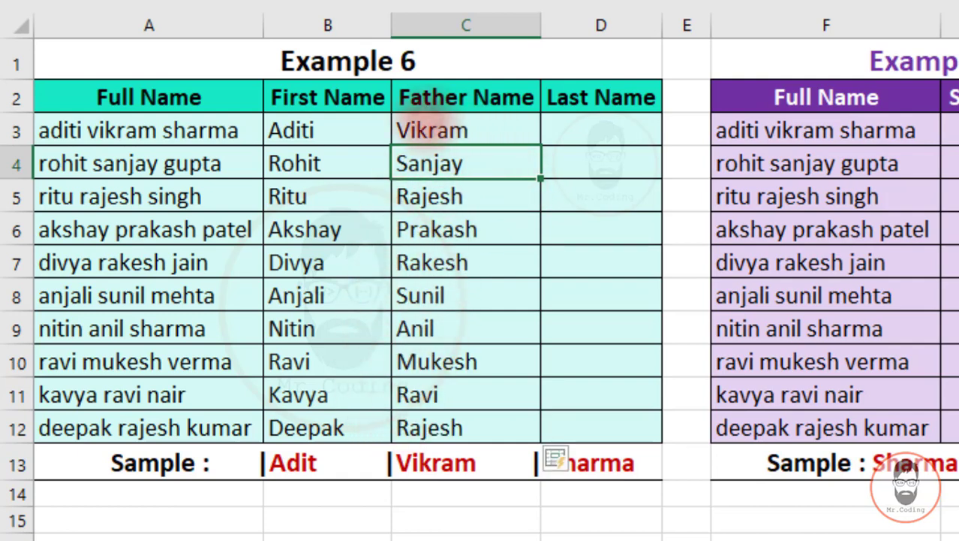
Enter the row 3 person's surname with a capital initial in D3 and Flash Fill the Last Name column
click(603, 120)
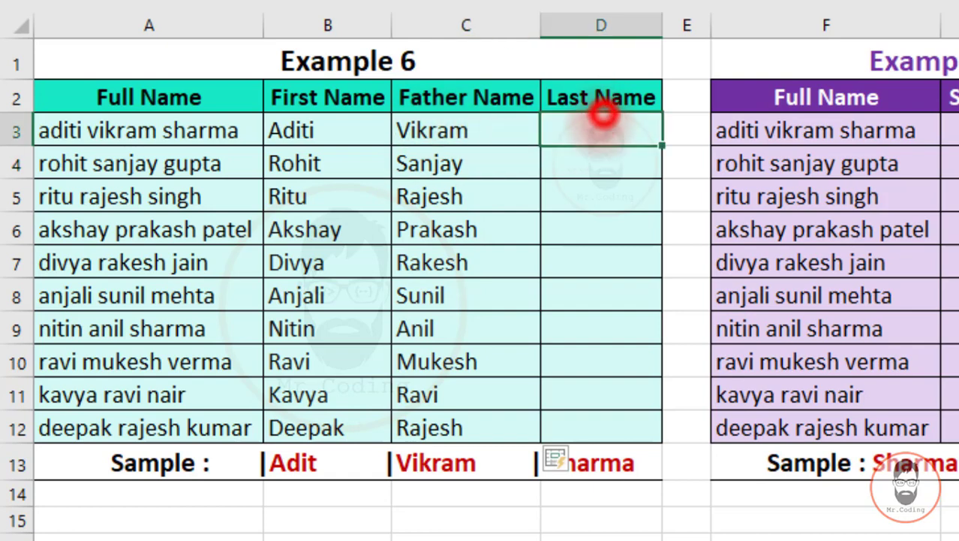
text(Sharma)
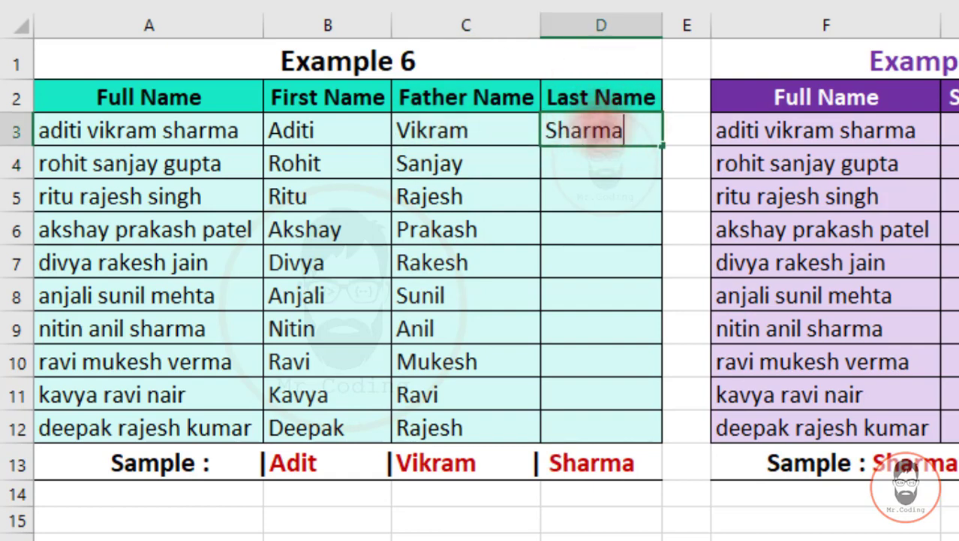
key(Return)
key(ctrl+e)
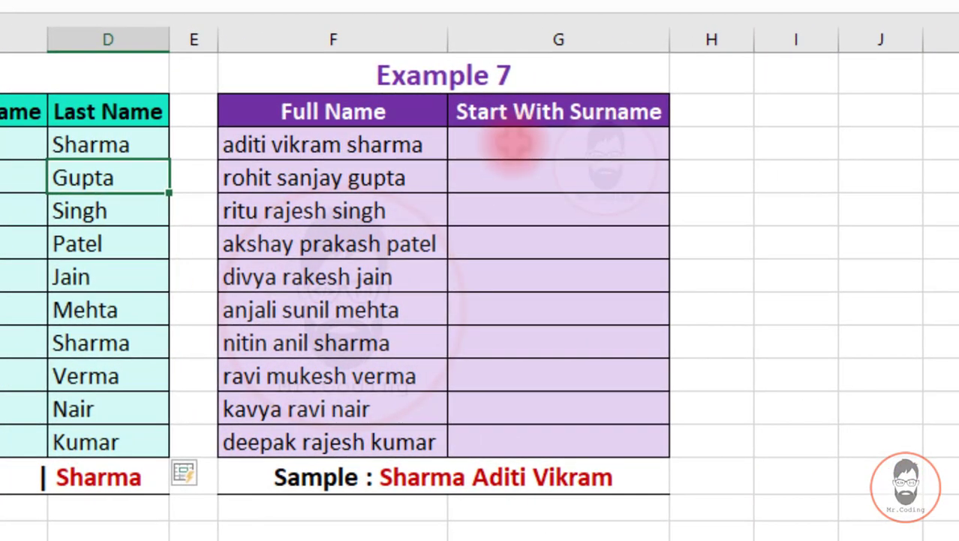
Enter the row 3 full name surname-first with capital initials in G3 of Example 7 and Flash Fill the Start With Surname column
click(514, 145)
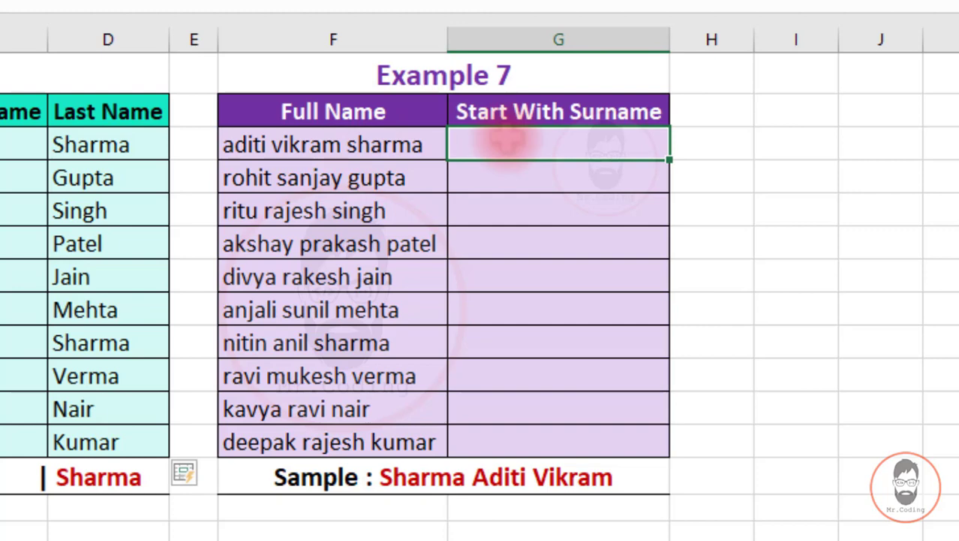
text(Sharma)
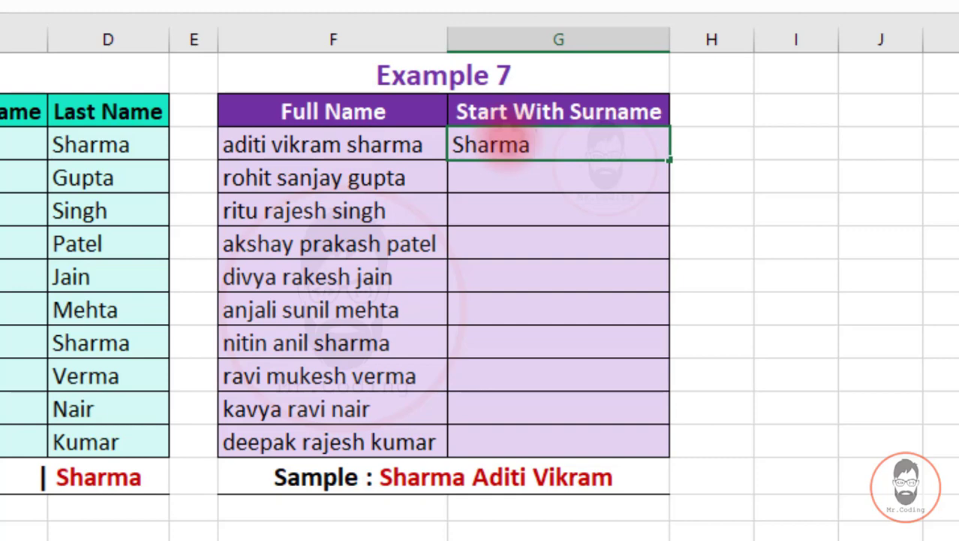
text( Aditi)
text( Vikram)
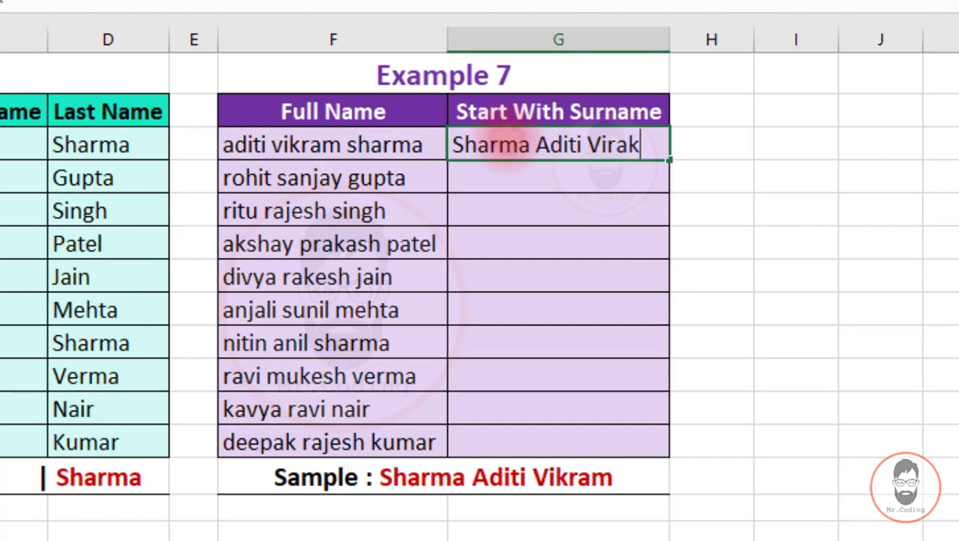
key(Return)
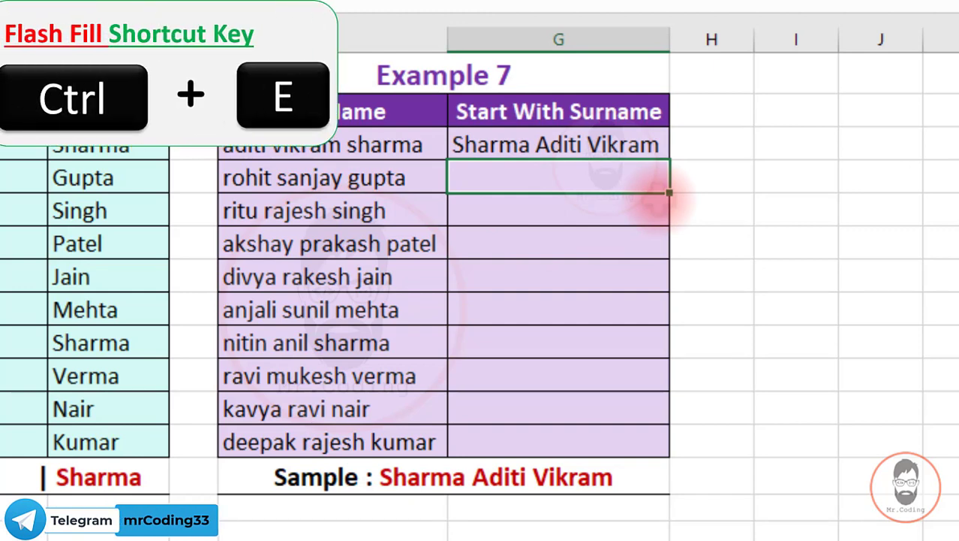
key(ctrl+e)
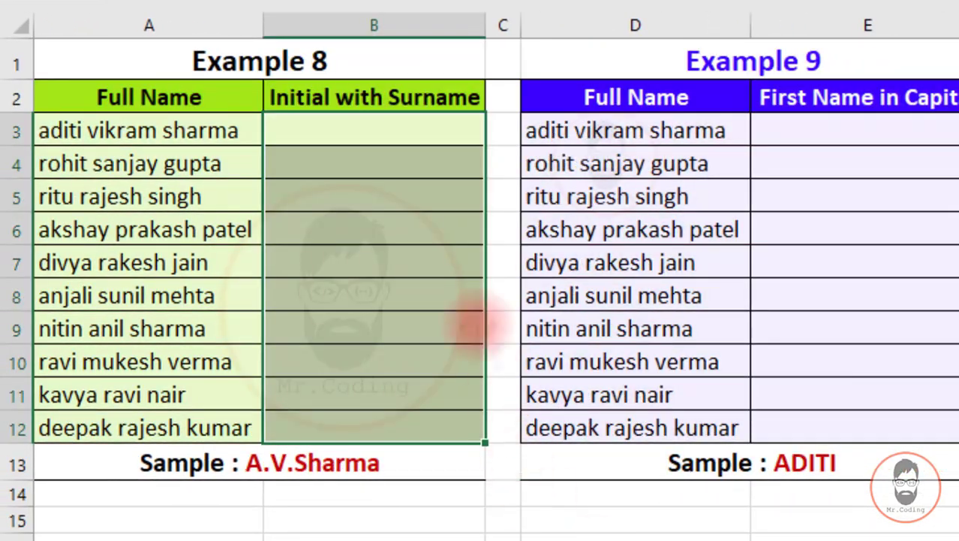
Enter the row 3 person's two dotted initials followed by the surname in B3 of Example 8 and Flash Fill the Initial with Surname column
click(382, 133)
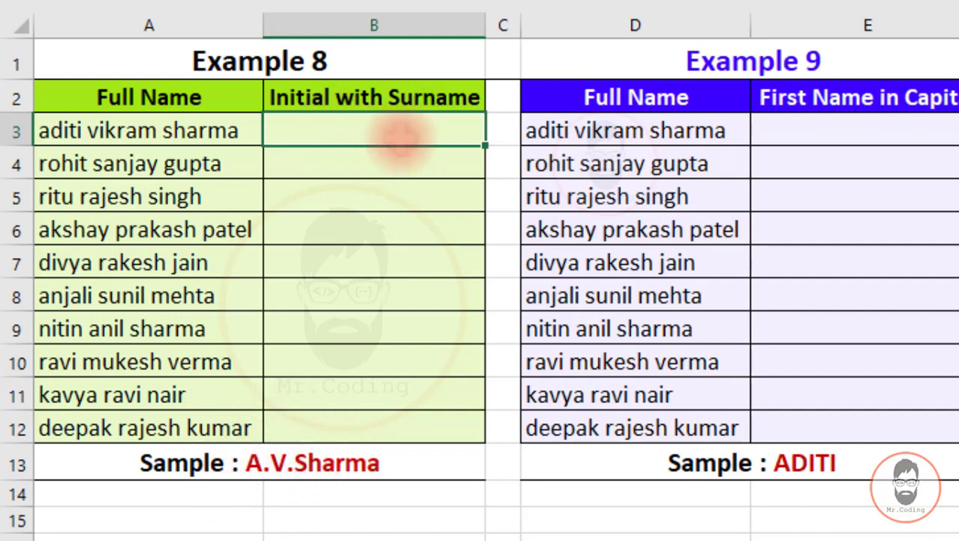
text(A)
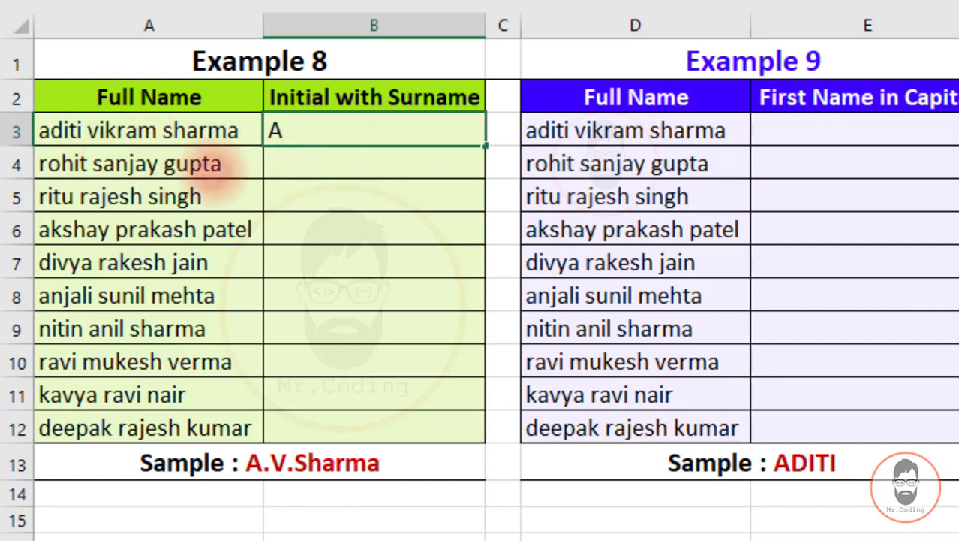
text(.V.Sharma)
key(Return)
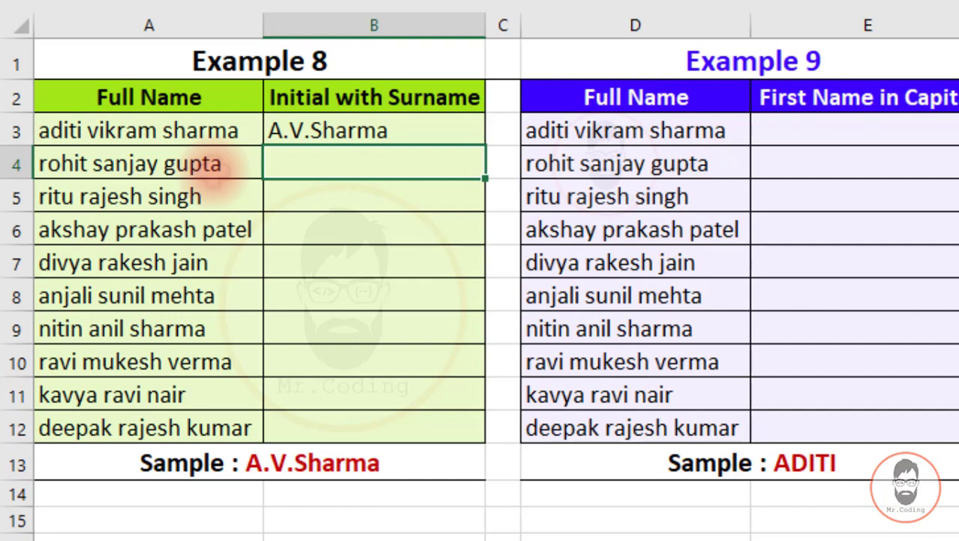
key(ctrl+e)
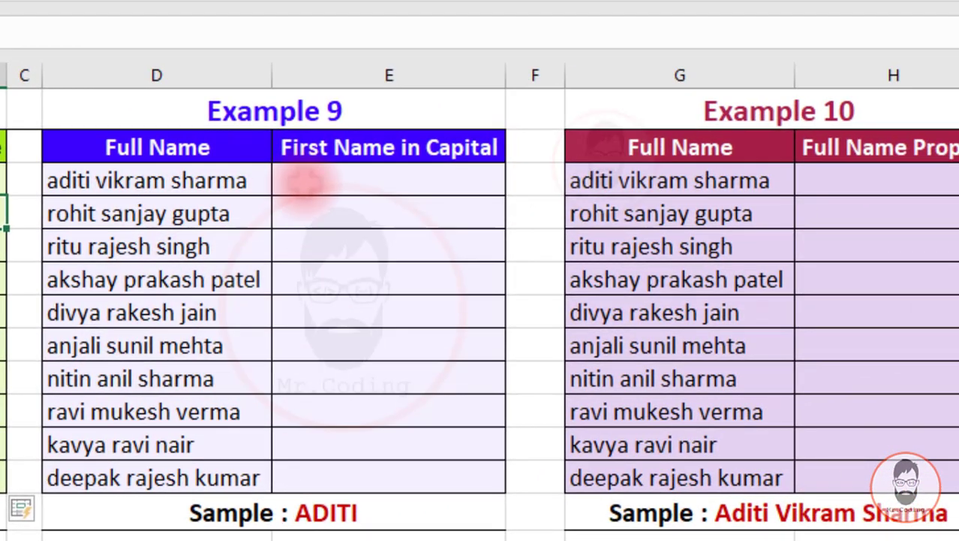
Enter the row 3 person's first name in all capitals in E3 of Example 9 and Flash Fill the First Name in Capital column
click(783, 132)
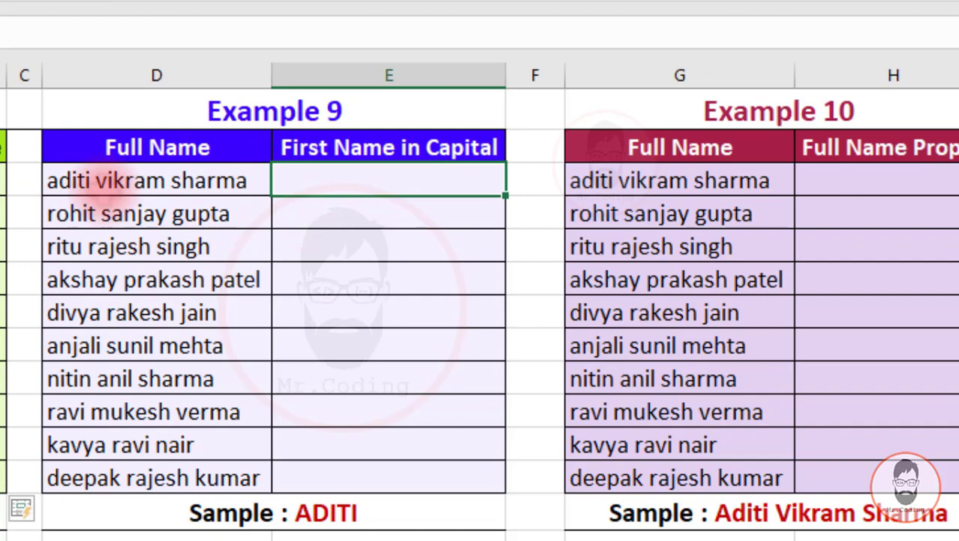
text(A)
key(BackSpace)
text(ADITI)
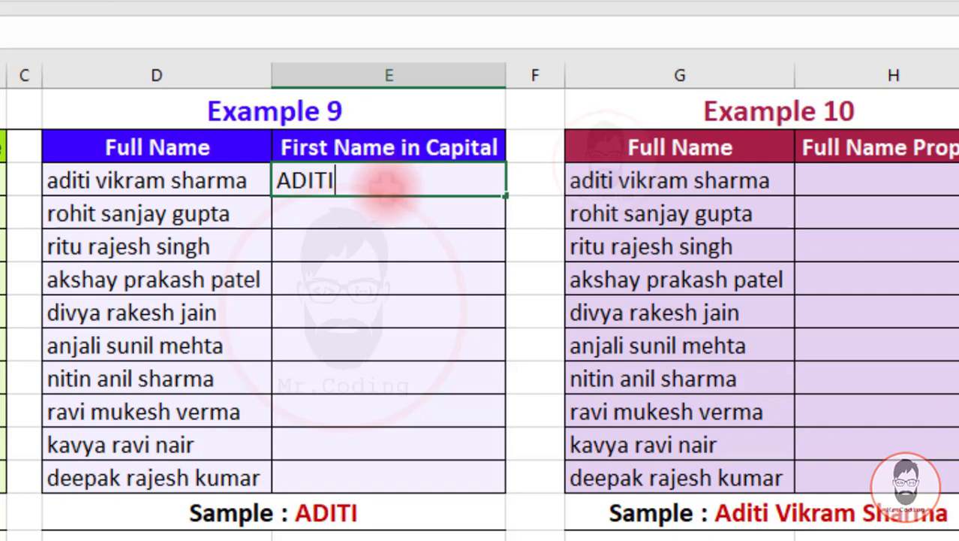
key(Return)
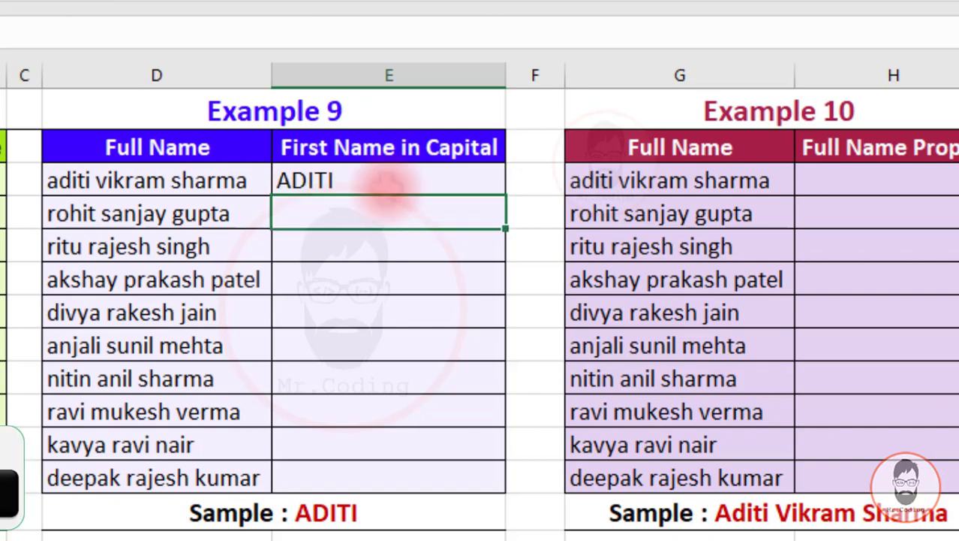
key(ctrl+e)
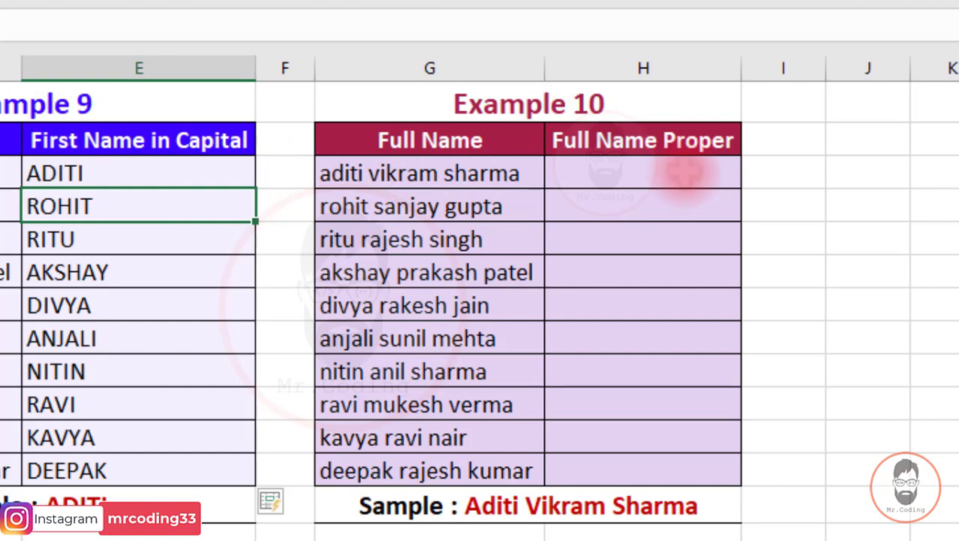
Enter the row 3 full name with each word capitalised in H3 of Example 10 and Flash Fill the Full Name Proper column
click(682, 173)
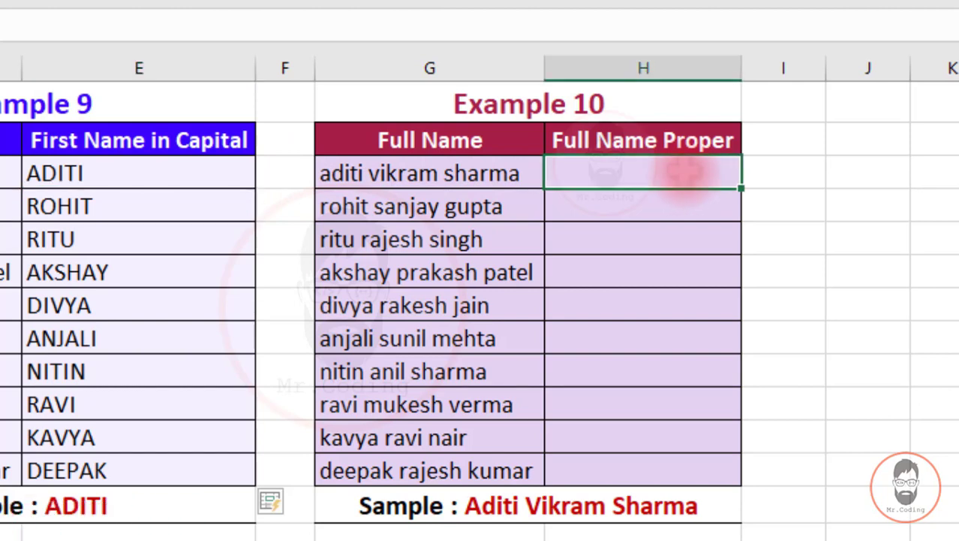
text(Adi)
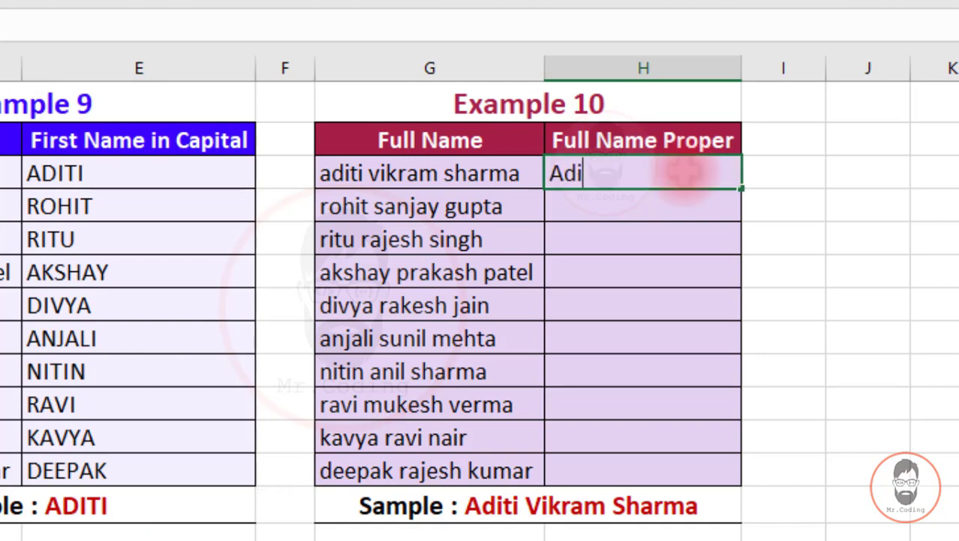
text(ti Vikram Sha)
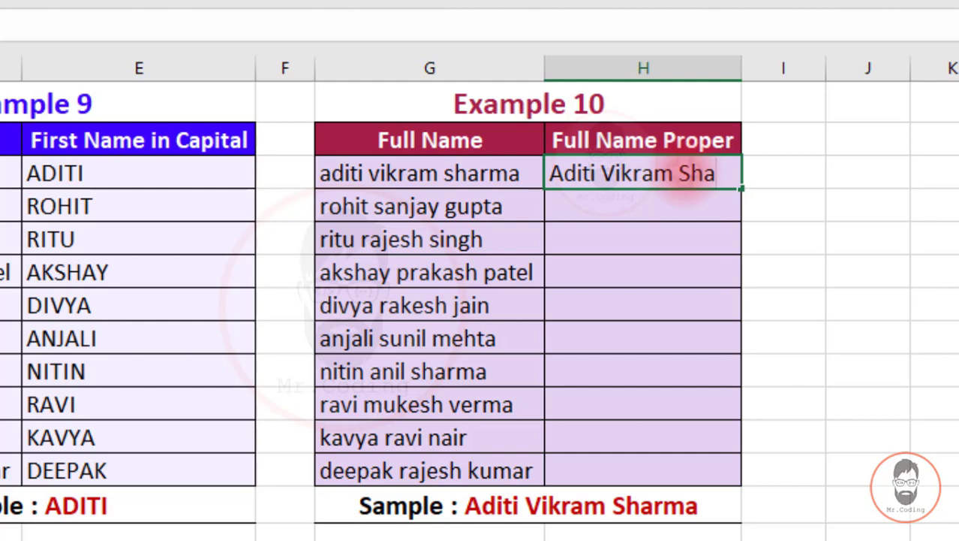
text(rma)
key(Return)
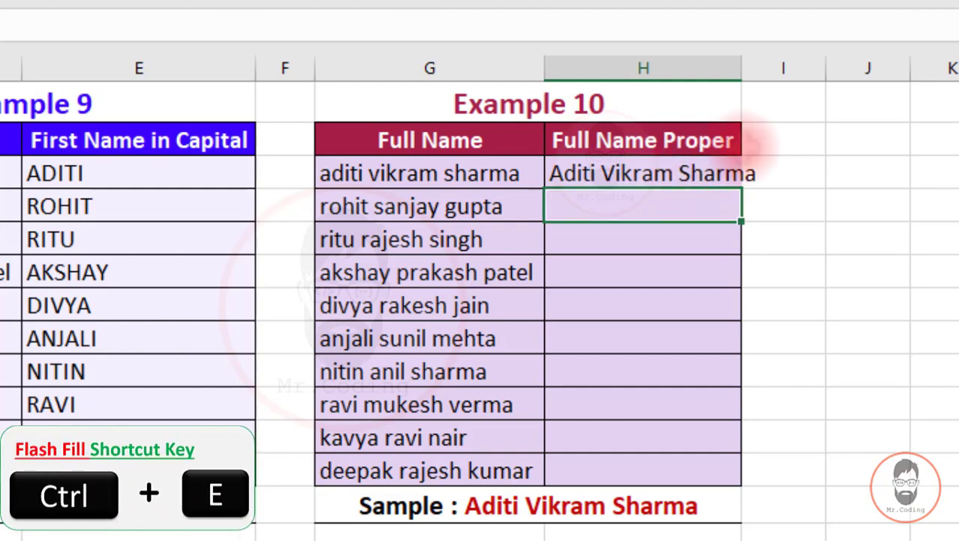
key(ctrl+e)
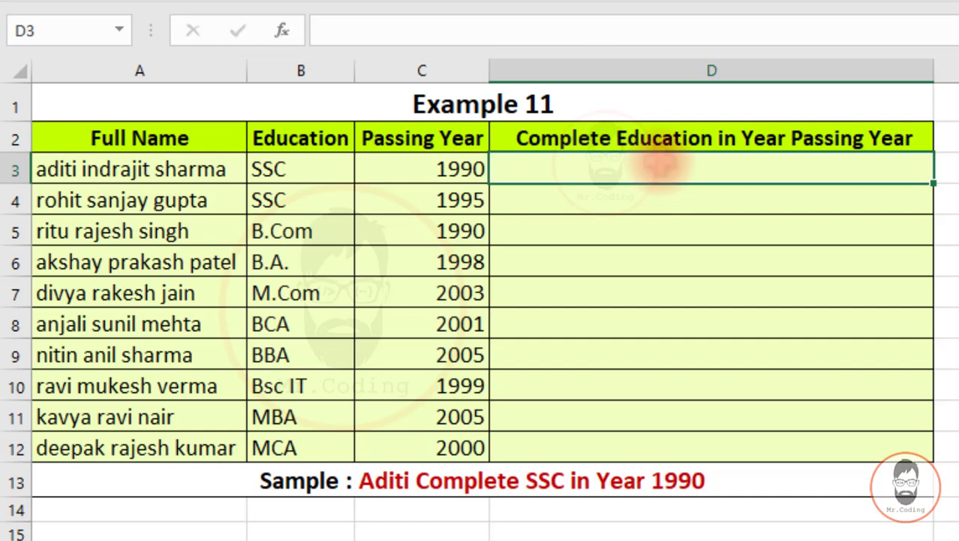
Enter the row 3 person's first name followed by "complete SSC in year 1990" in D3 of Example 11 and Flash Fill the column
text(Aditi)
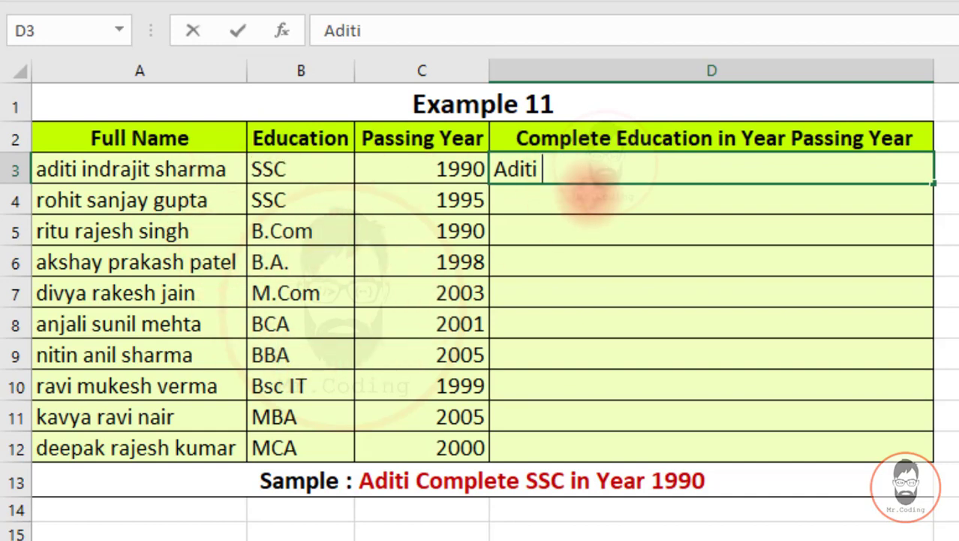
text(complete )
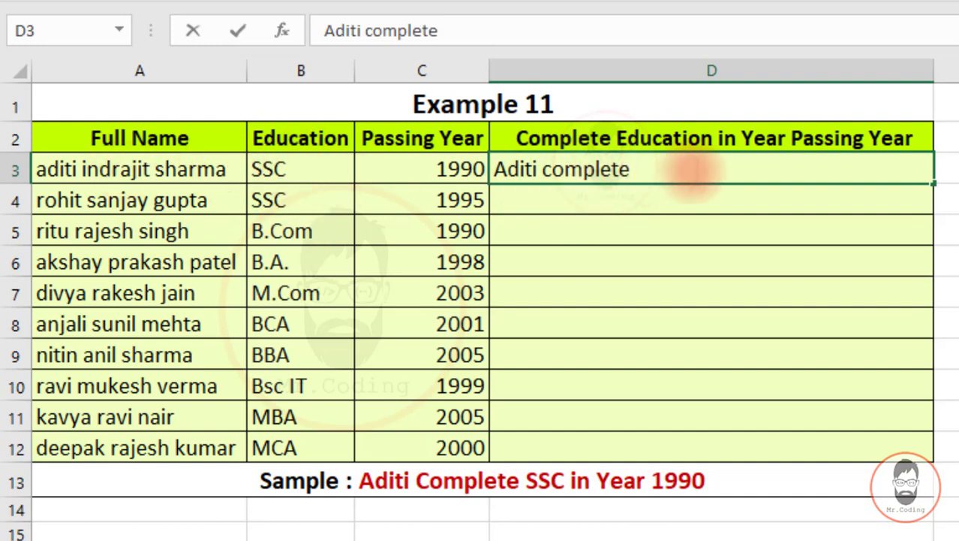
text(SSC)
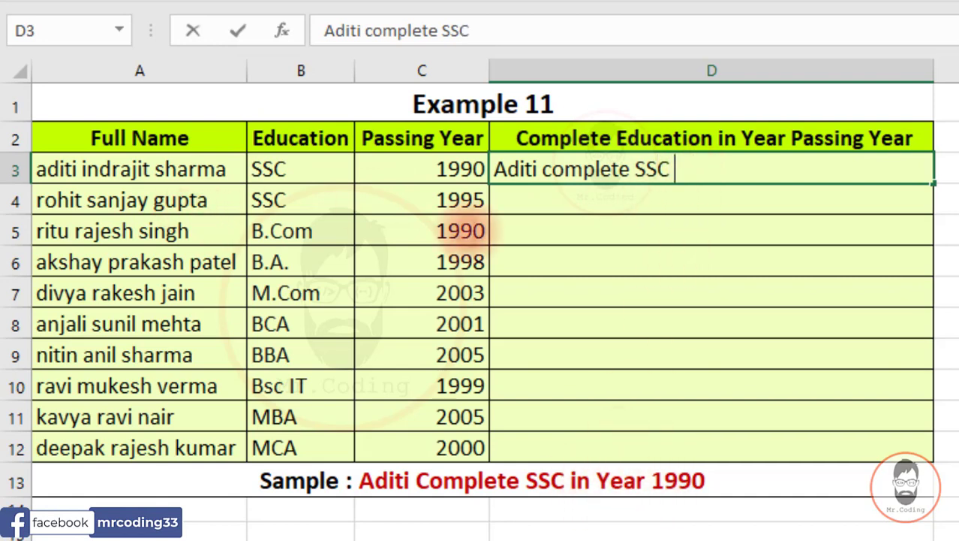
text( in year)
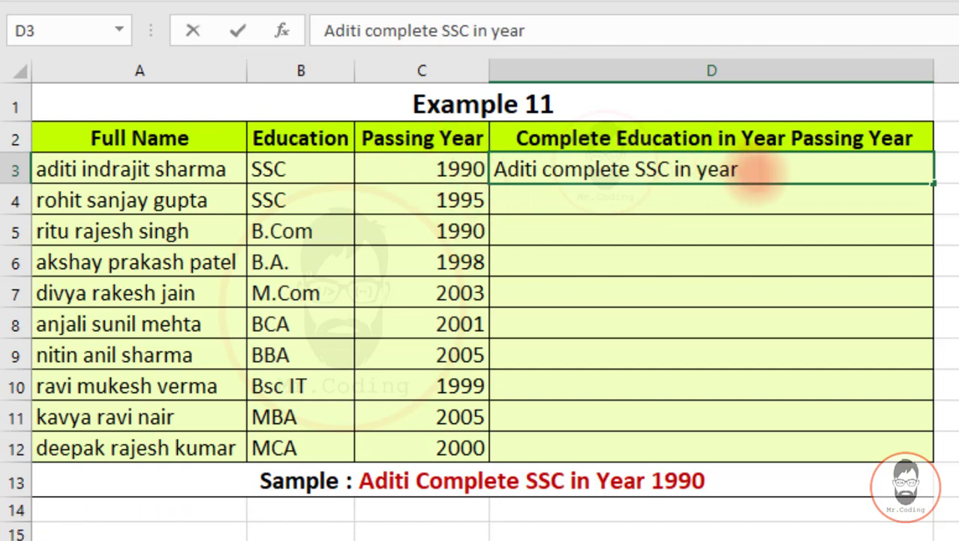
text( 1990)
key(Return)
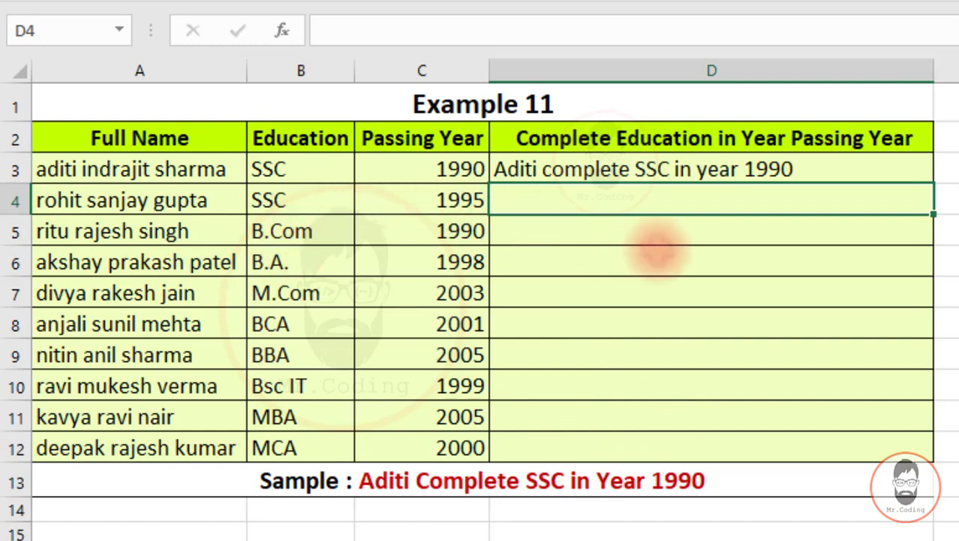
key(ctrl+e)
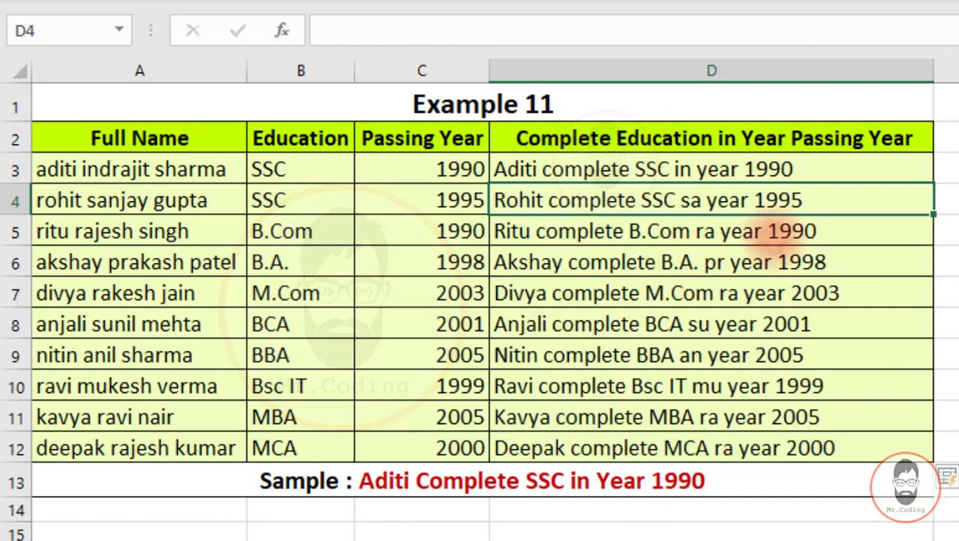
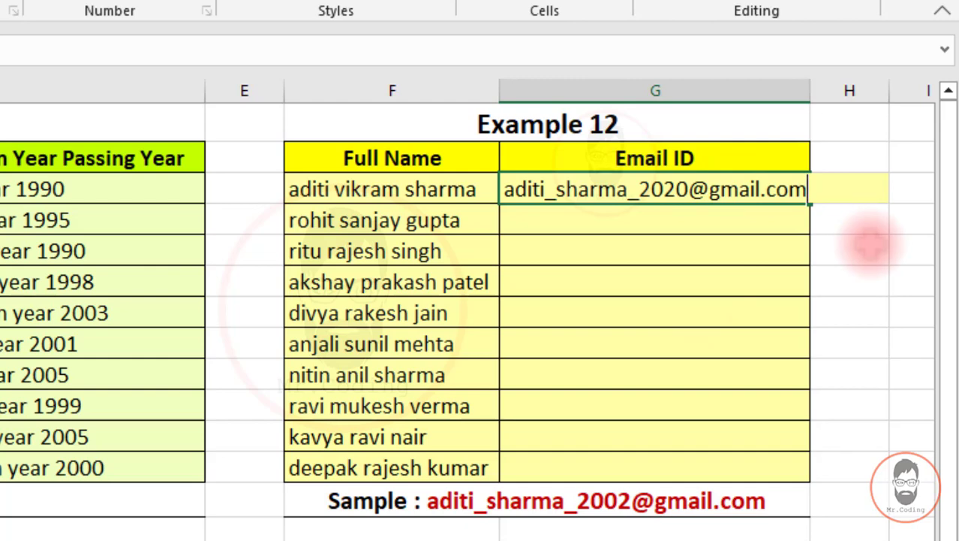
Enter the row 3 person's e-mail, patterned firstname_surname_2020 at gmail.com, in G3 of Example 12 and Flash Fill the Email ID column
key(Return)
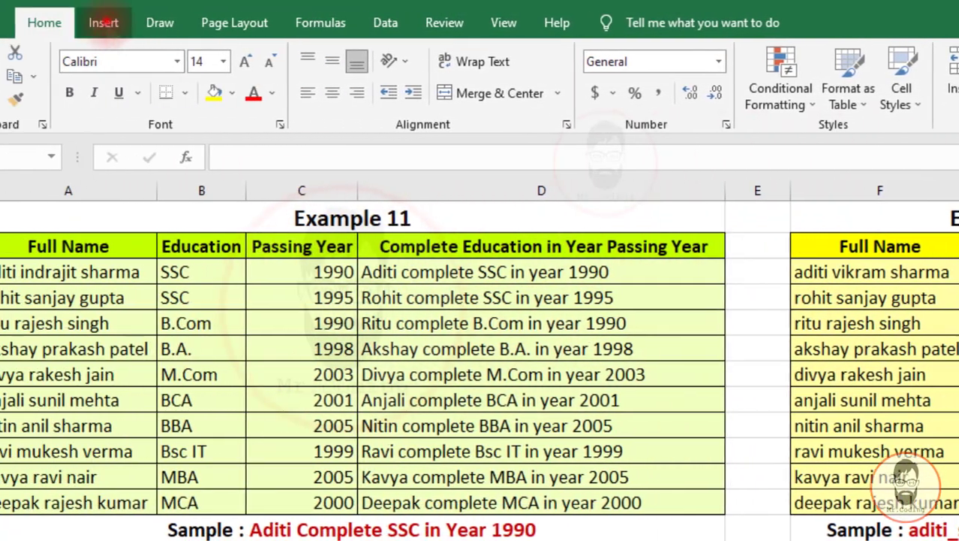
click(104, 23)
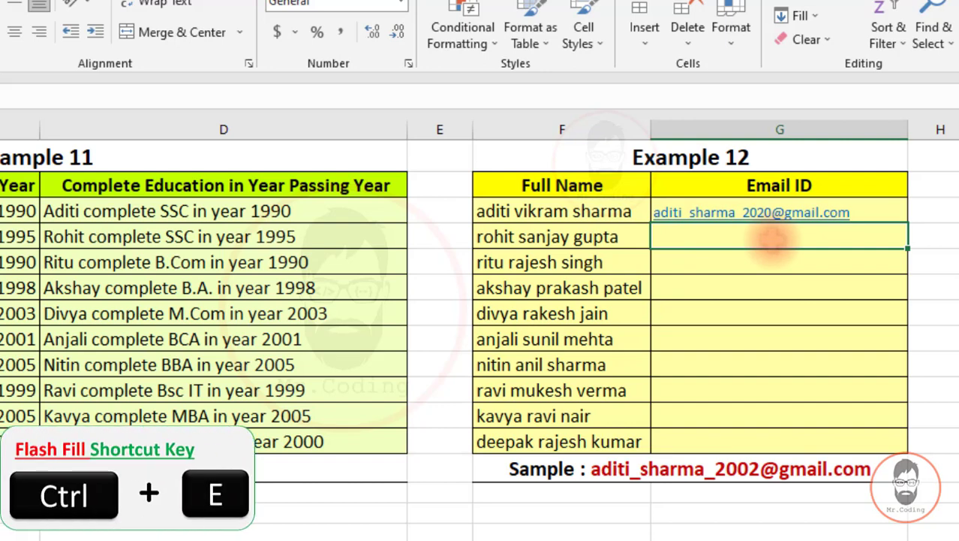
key(ctrl+e)
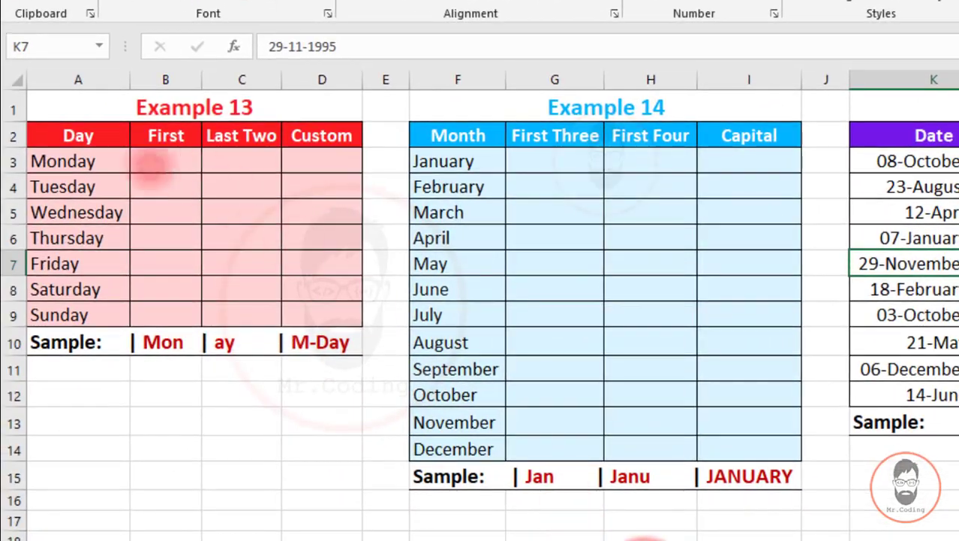
Enter Mon in B3 of Example 13 and Flash Fill the First column with the days' three-letter abbreviations
click(123, 163)
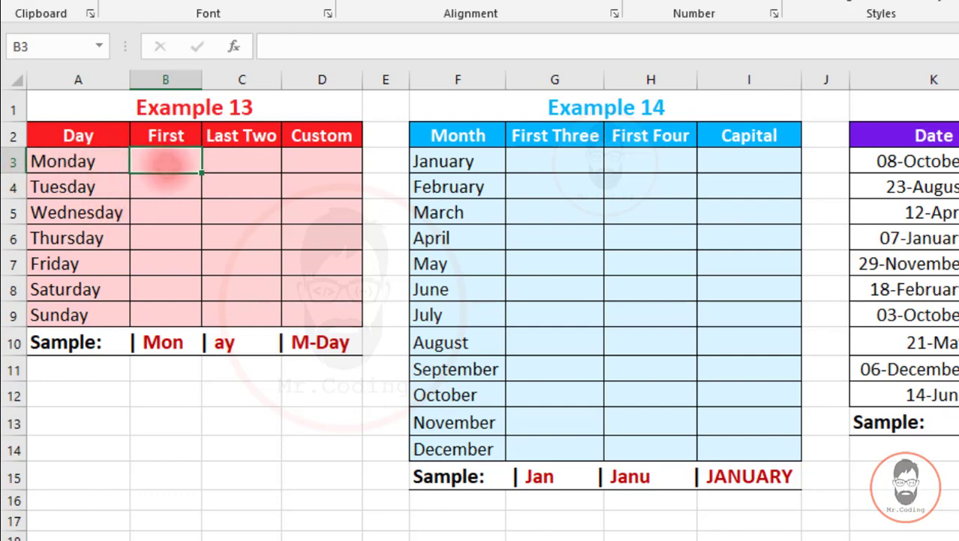
text(Mon)
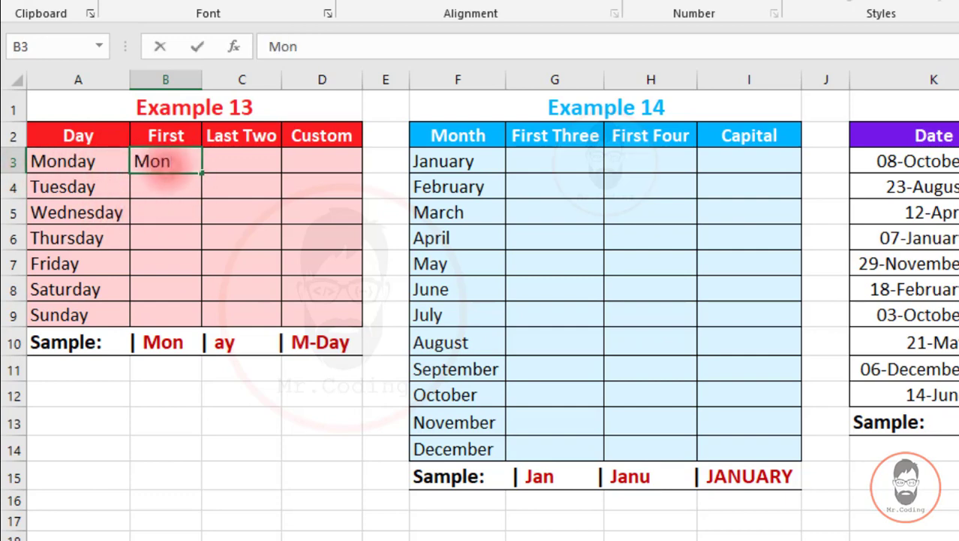
key(Return)
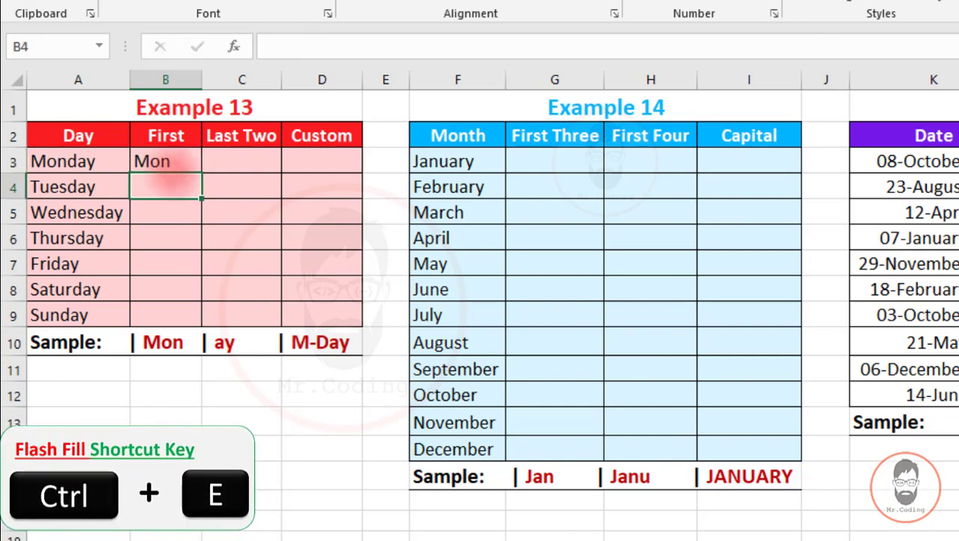
key(ctrl+e)
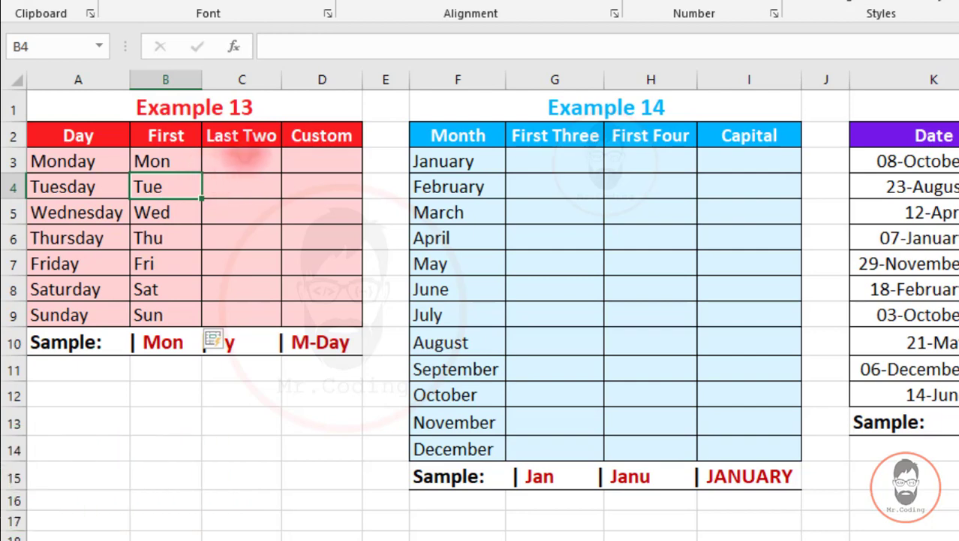
Enter ay in C3 of Example 13, try to Flash Fill the Last Two column from it, and undo that fill
click(244, 166)
double_click(250, 367)
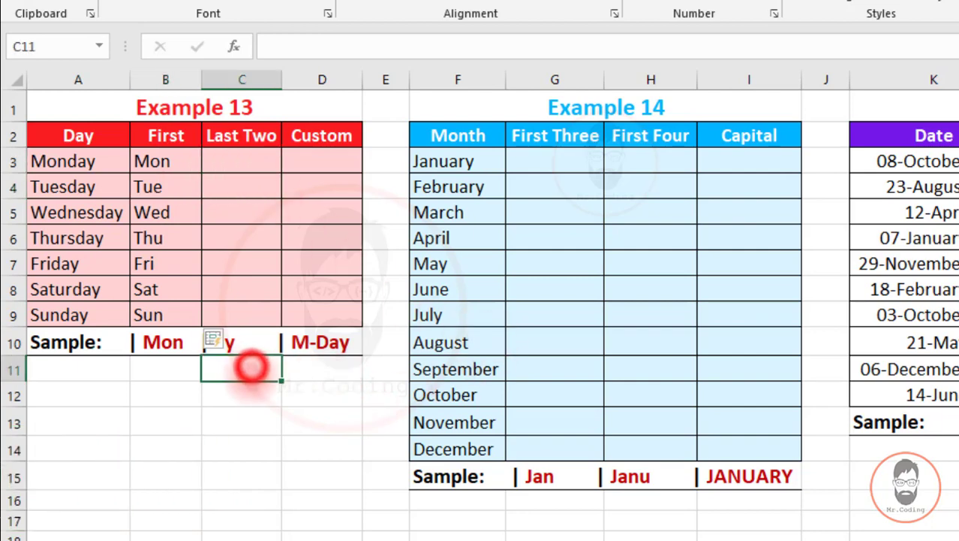
click(248, 162)
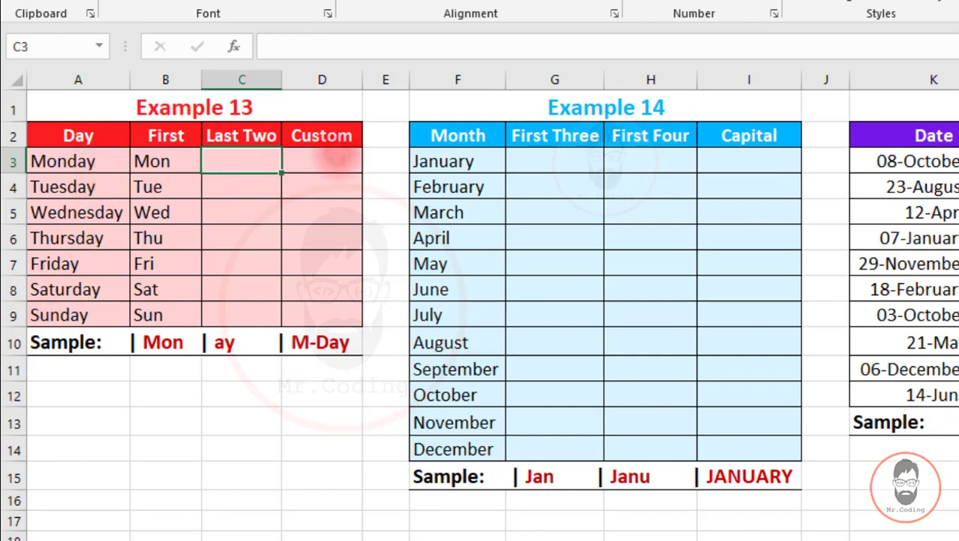
text(ay)
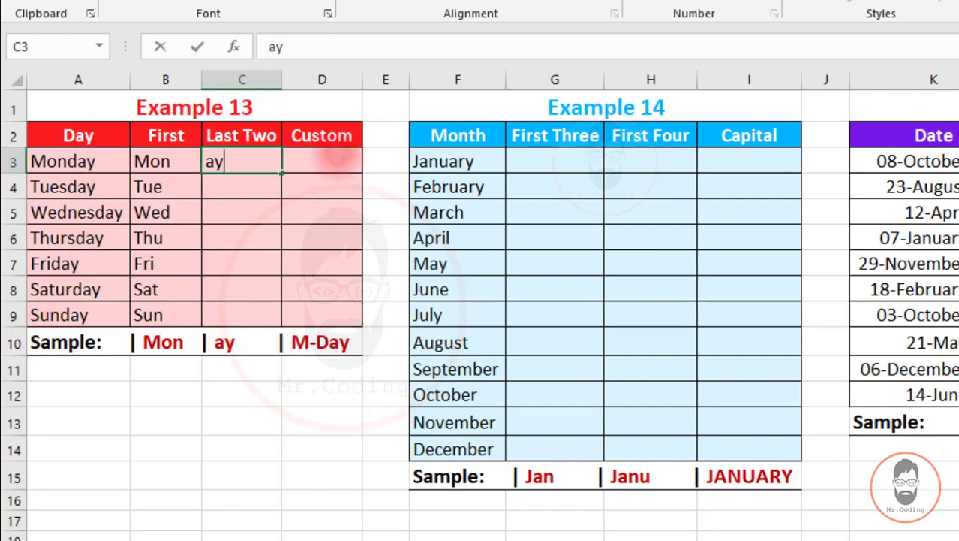
key(Return)
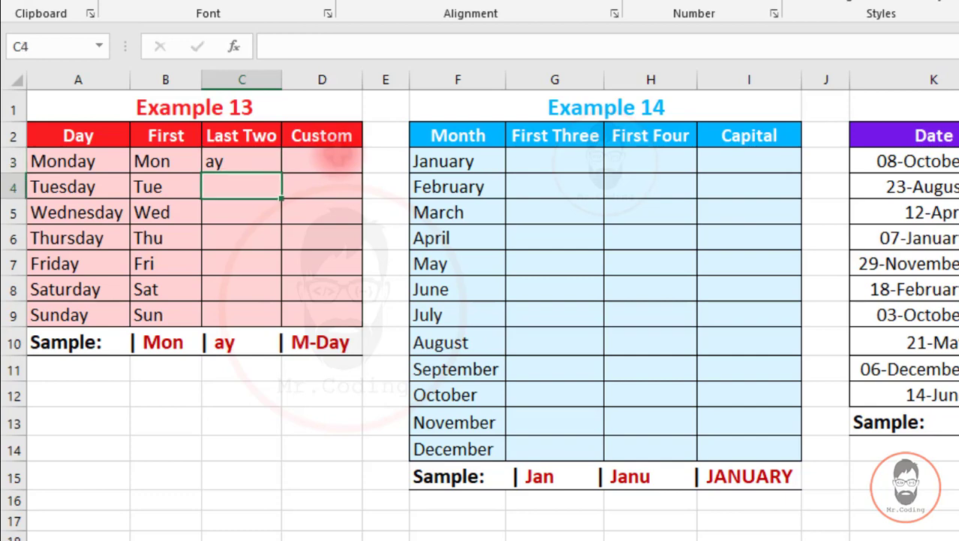
key(ctrl+e)
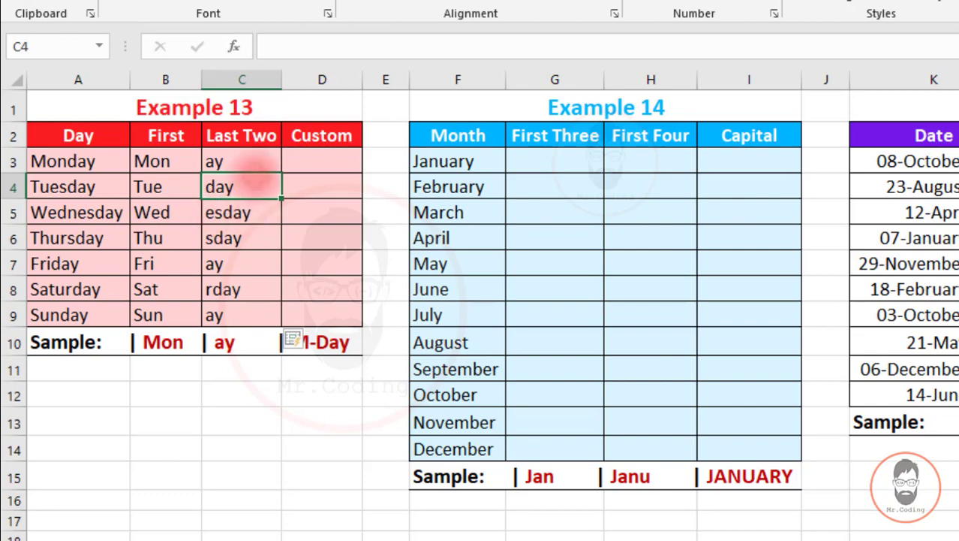
key(ctrl+z)
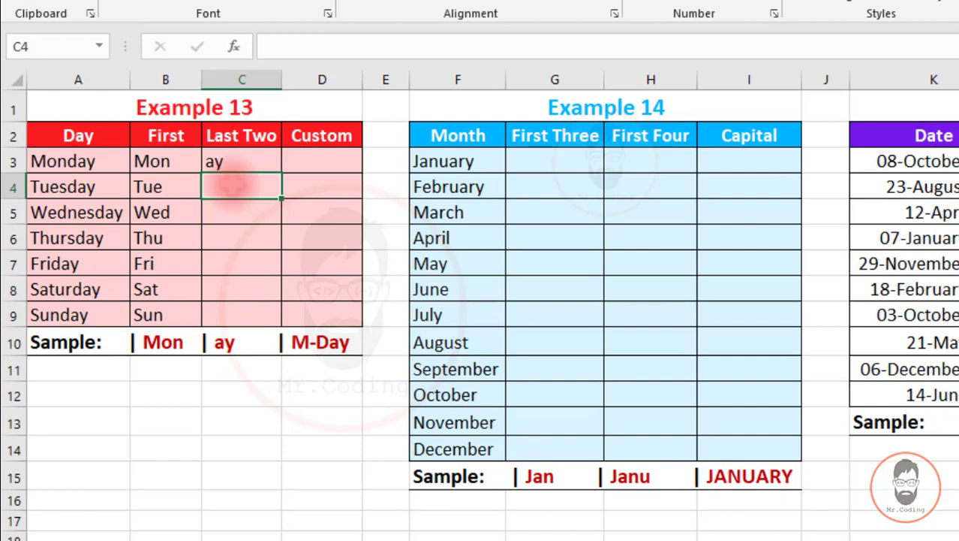
Enter ay for Tuesday in C4 as a second example and Flash Fill the rest of the Last Two column
text(ay)
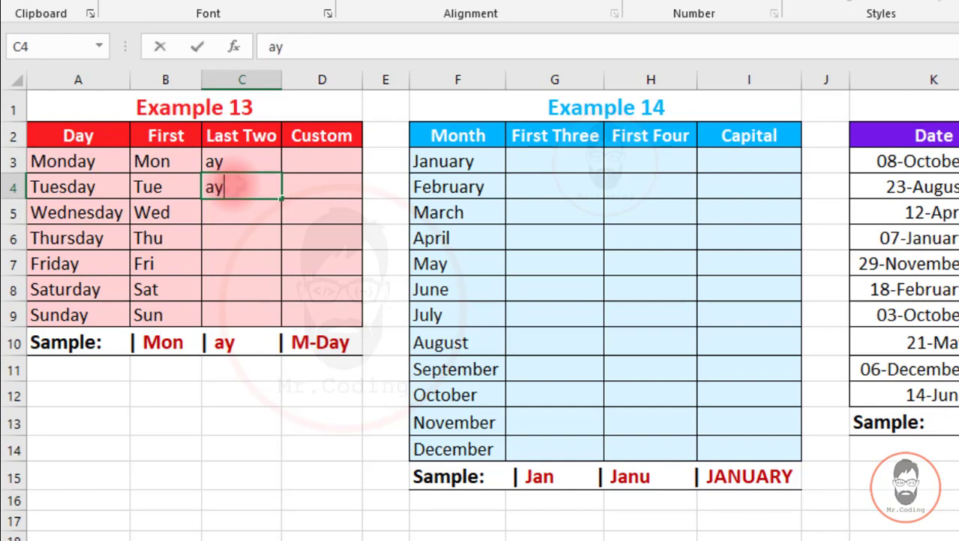
key(Return)
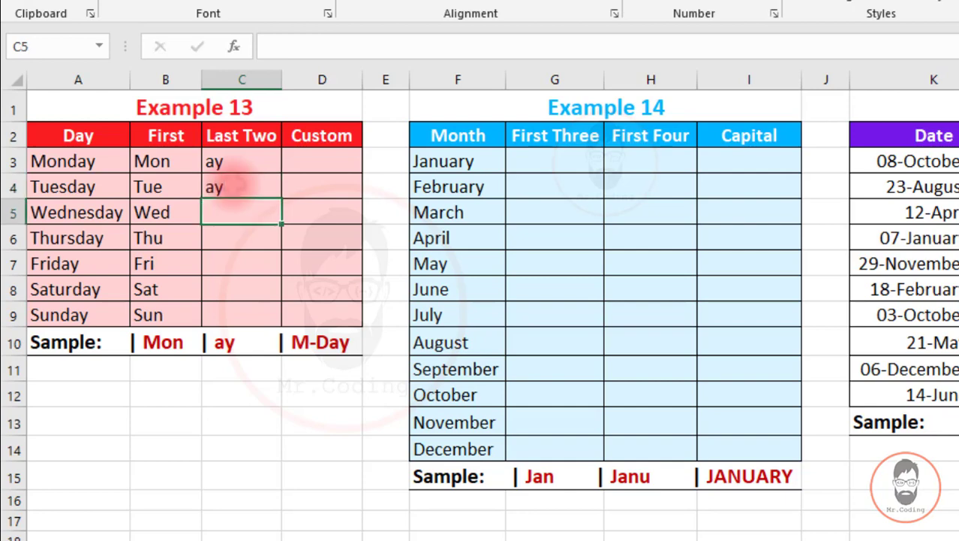
key(ctrl+e)
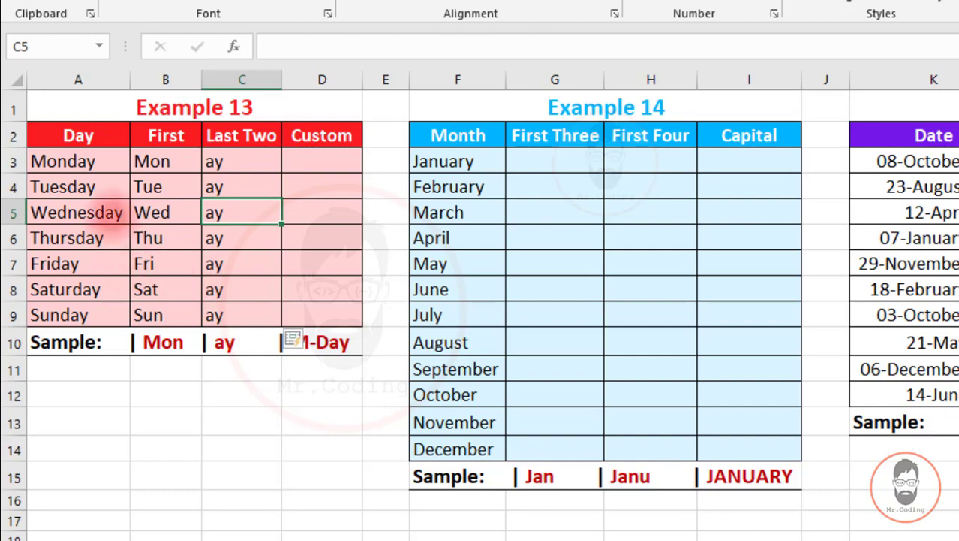
Enter M-Day in D3 of Example 13 and Flash Fill the Custom column
double_click(316, 160)
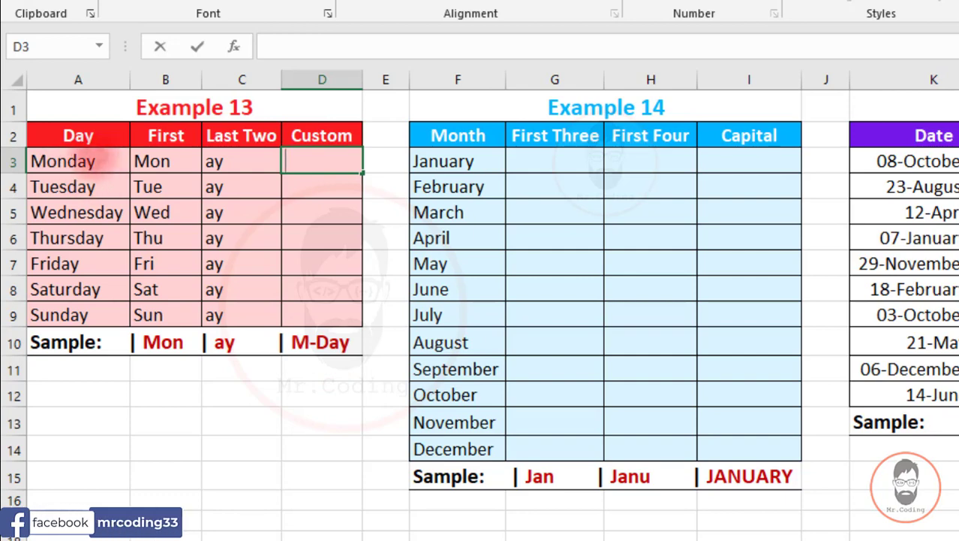
text(M-Day)
key(Return)
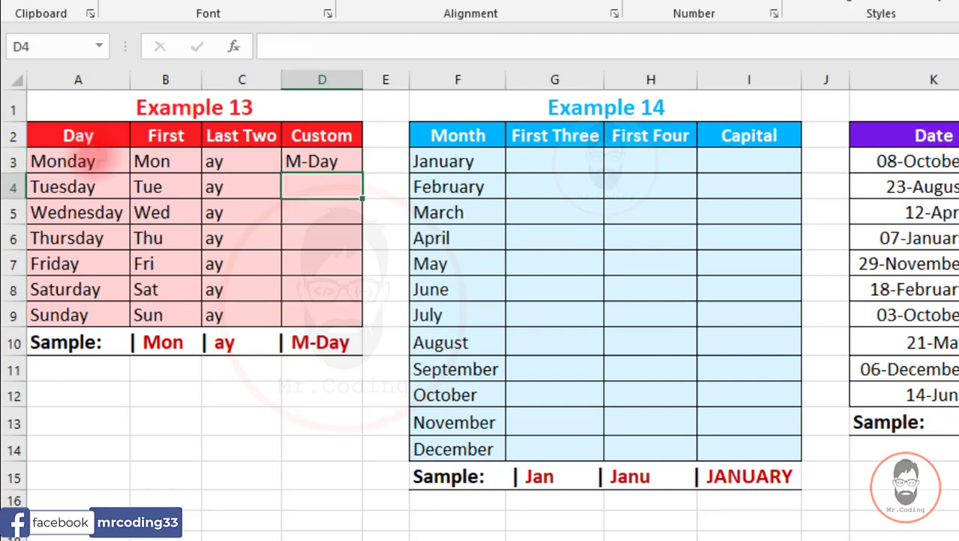
key(ctrl+e)
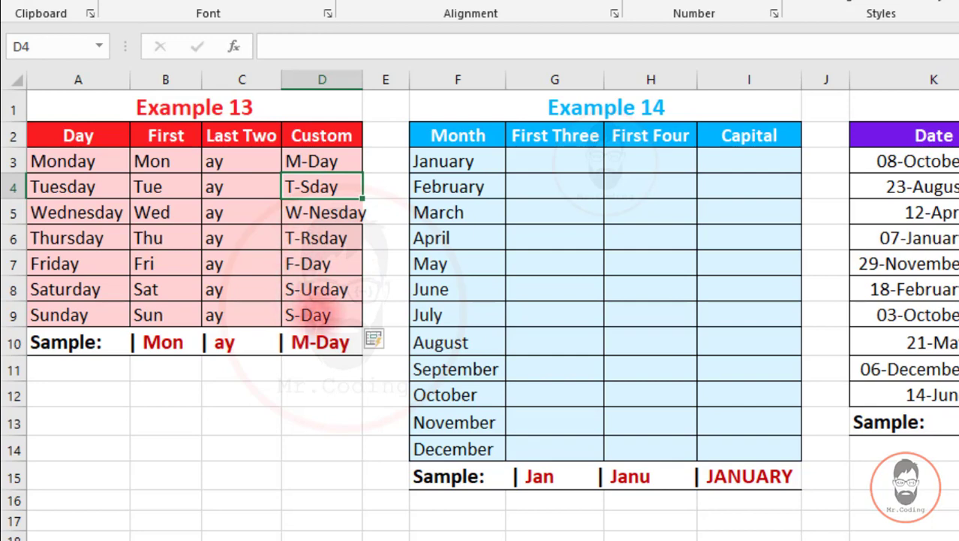
Undo the Custom column fill in Example 13 and redo the Flash Fill with T-Day in D4 as a second example
key(ctrl+z)
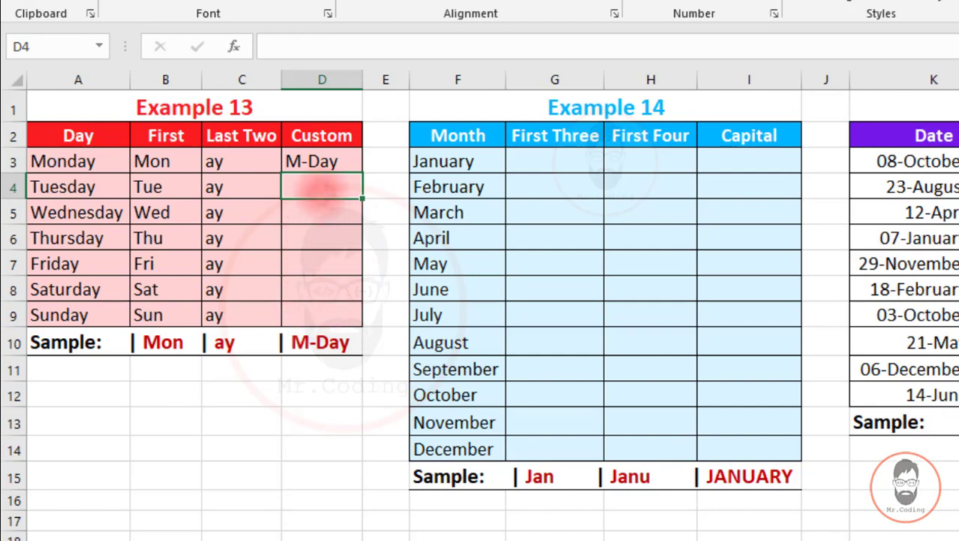
text(T-Day)
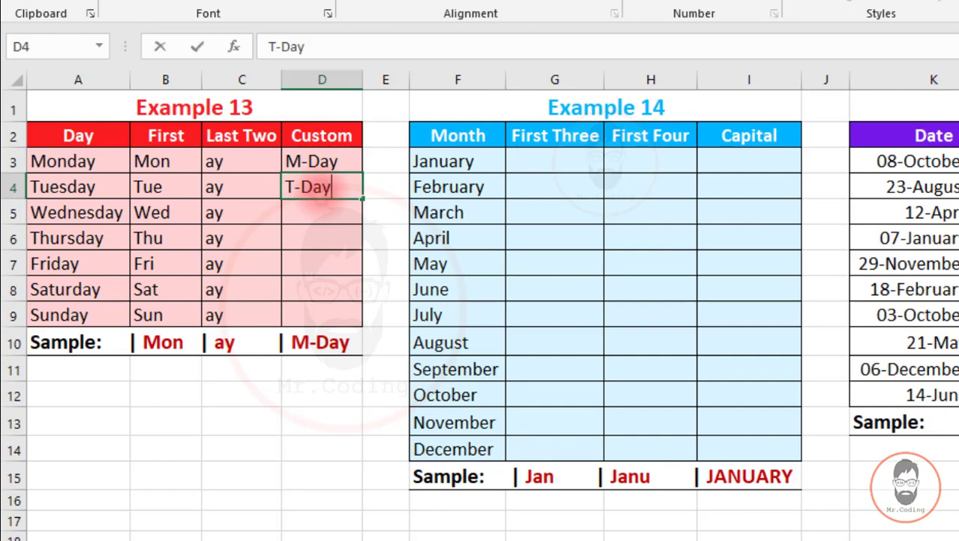
key(Return)
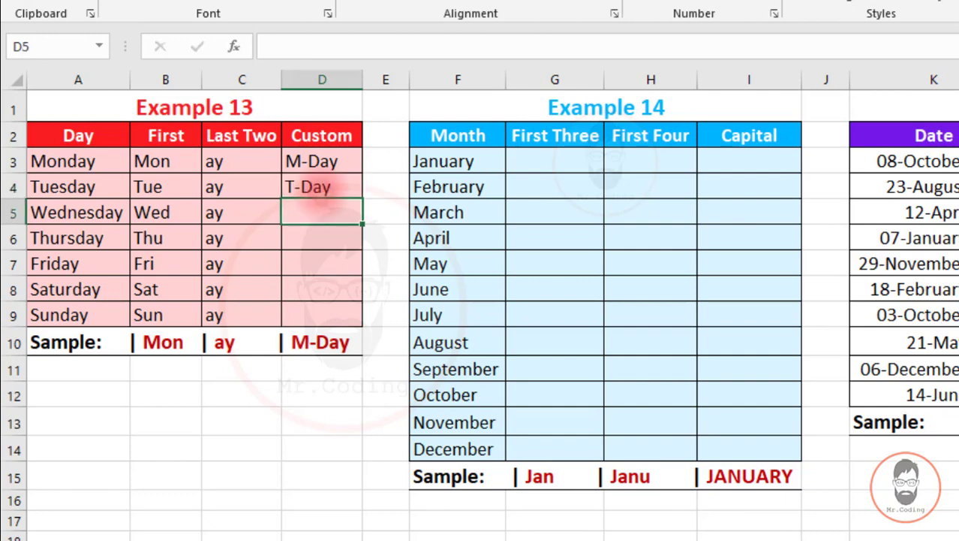
key(ctrl+e)
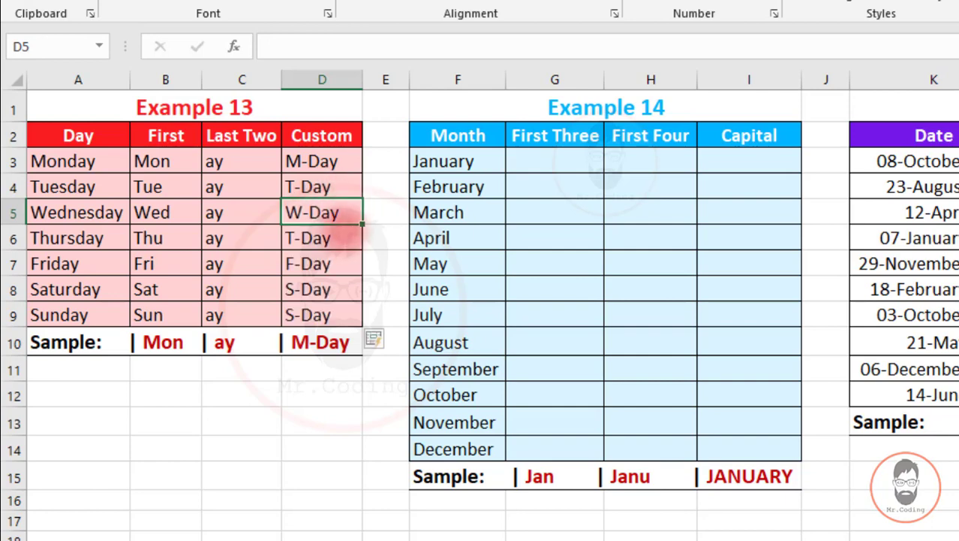
Enter Jan in G3 of Example 14 and Flash Fill the First Three column with the months' three-letter abbreviations
click(538, 156)
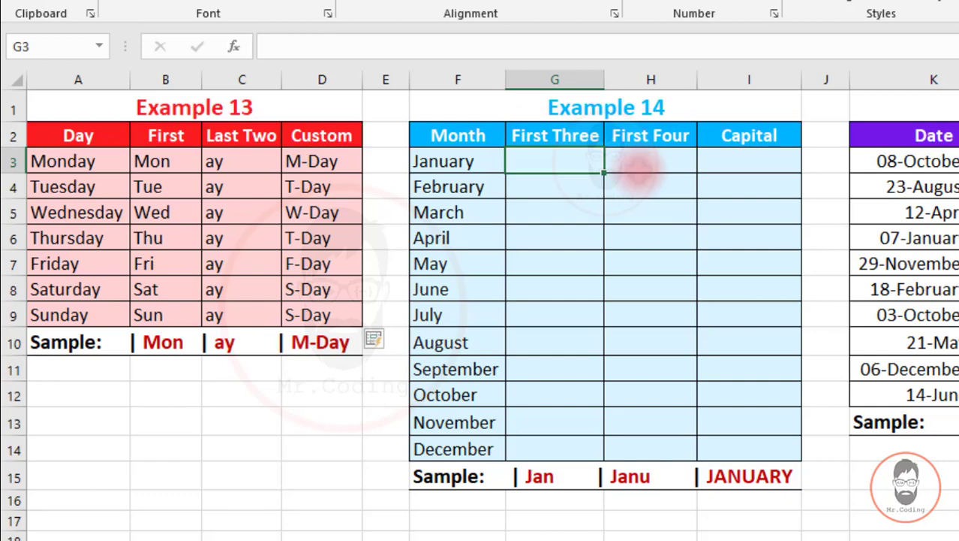
text(Jan)
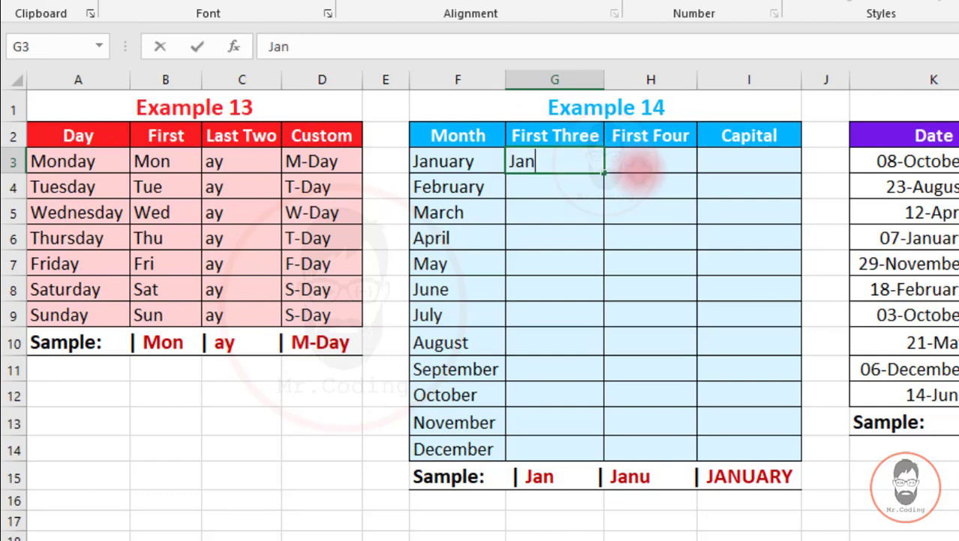
key(Return)
key(ctrl+e)
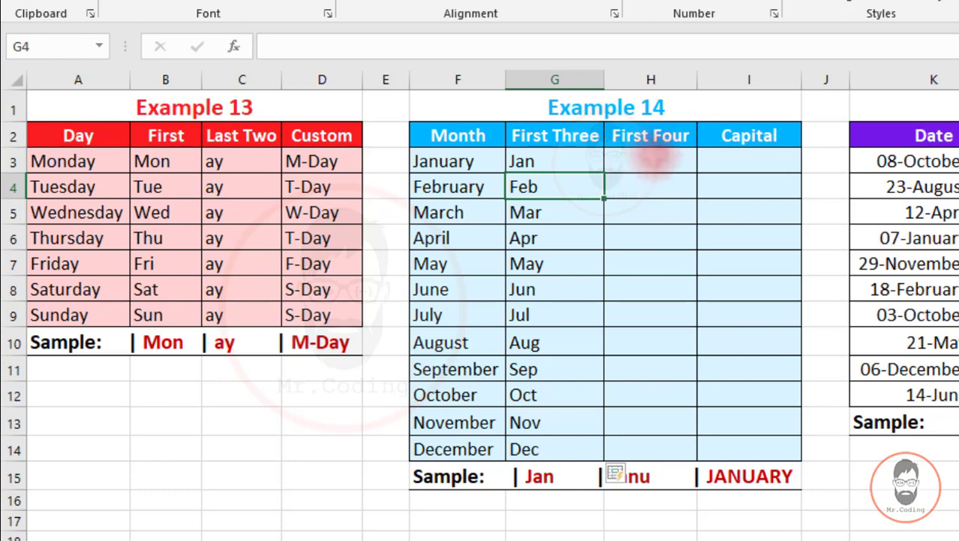
Enter JANU in H3 of Example 14 and Flash Fill the First Four column
click(652, 158)
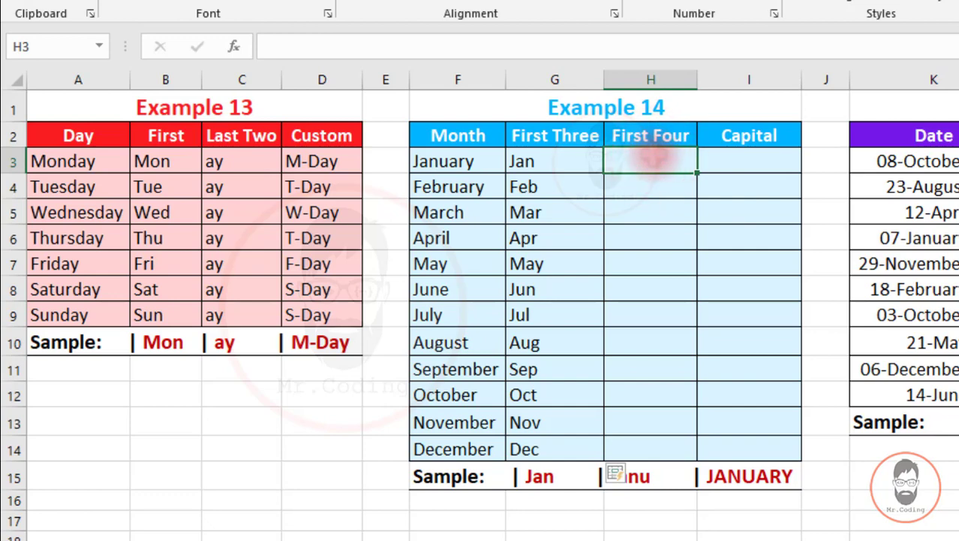
text(JANU)
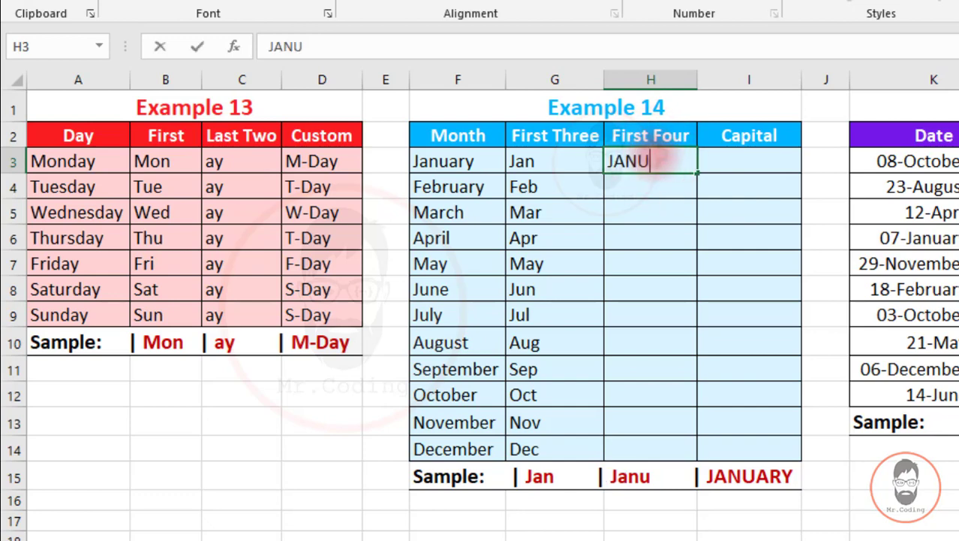
key(Return)
key(ctrl+e)
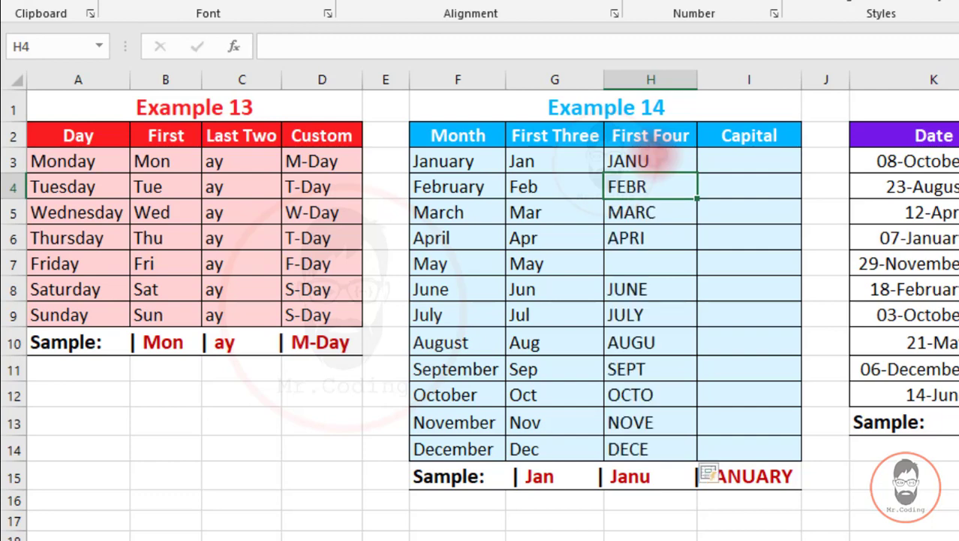
click(652, 161)
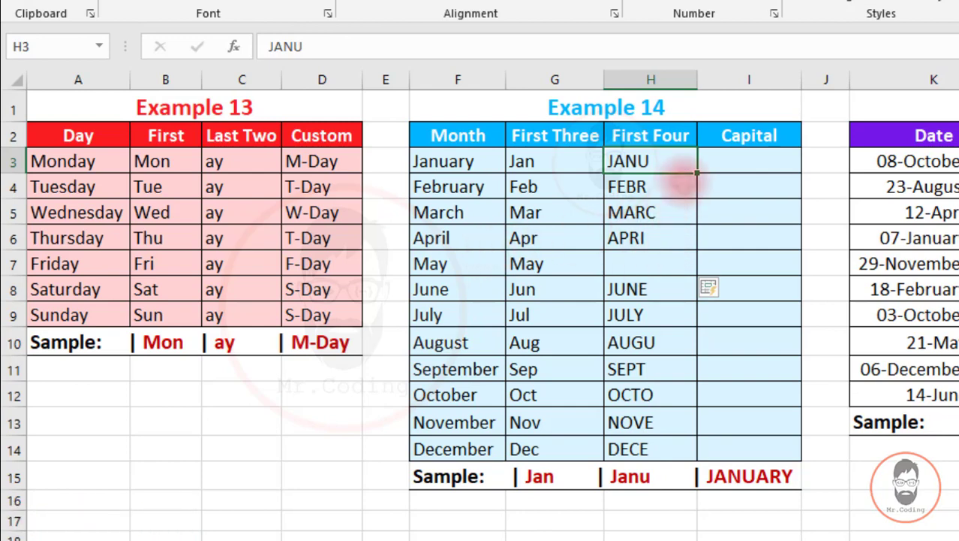
Enter JANUARY in I3 of Example 14 and Flash Fill the Capital column with the uppercase month names
click(730, 160)
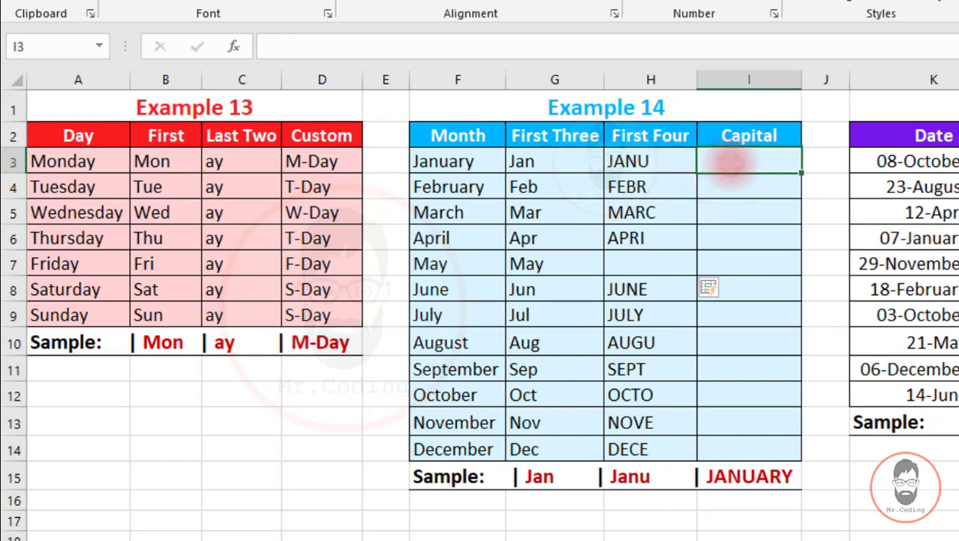
text(JAN)
key(BackSpace)
key(BackSpace)
key(BackSpace)
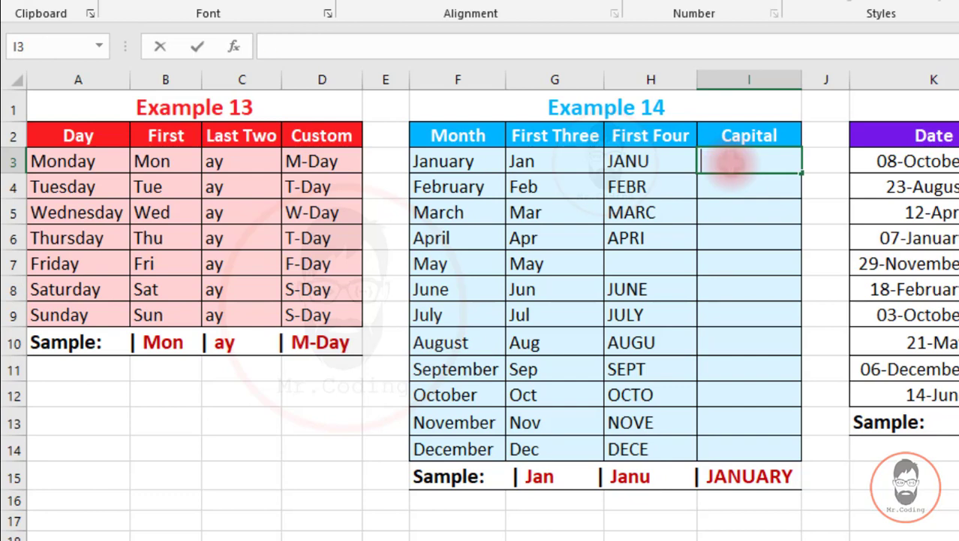
text(JANUARY)
key(Return)
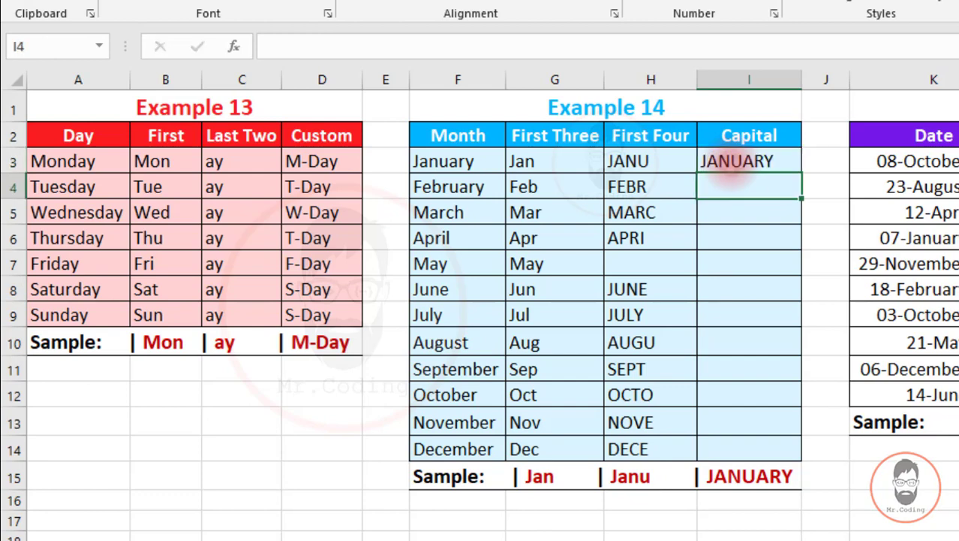
key(ctrl+e)
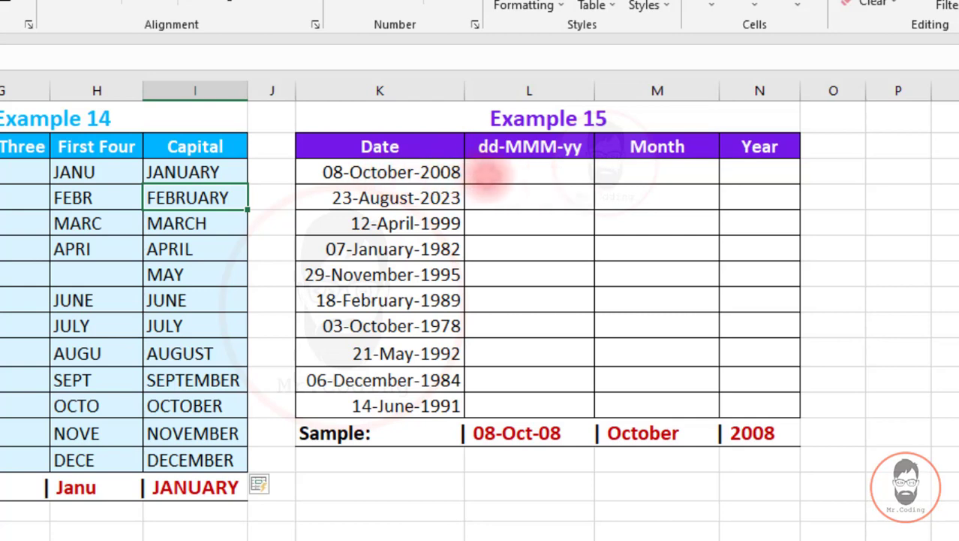
Enter 08-Oct-08 in L3 of Example 15 and Flash Fill the dd-MMM-yy column
click(487, 174)
text(08-Oct-08)
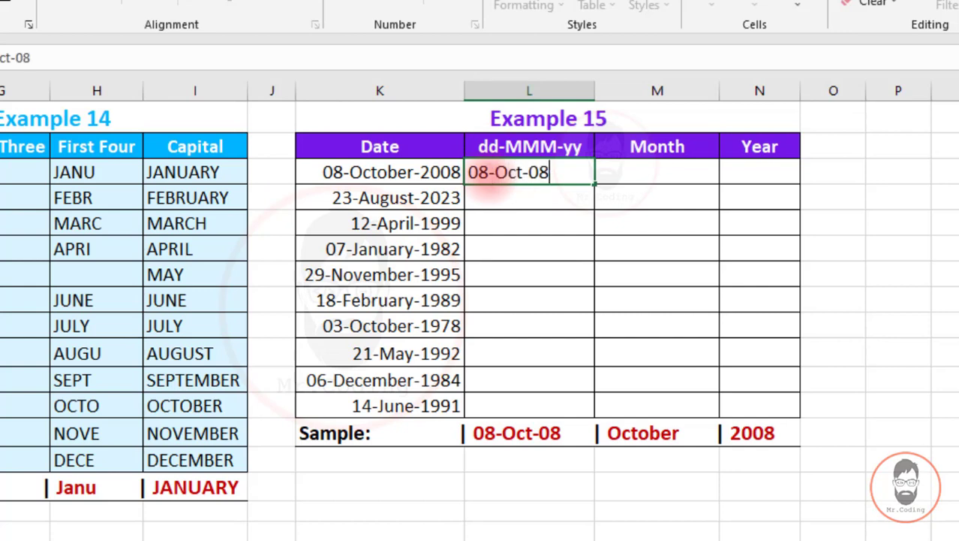
key(Return)
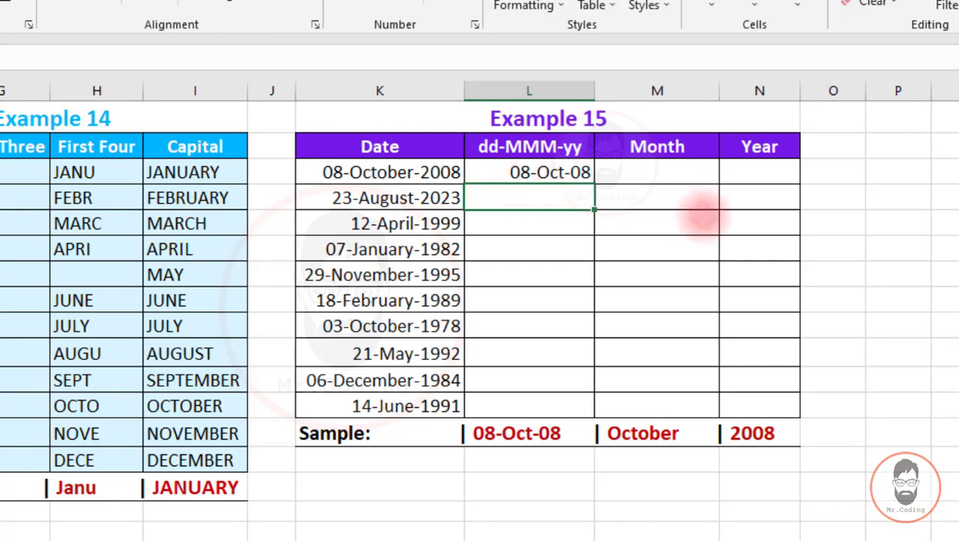
key(ctrl+e)
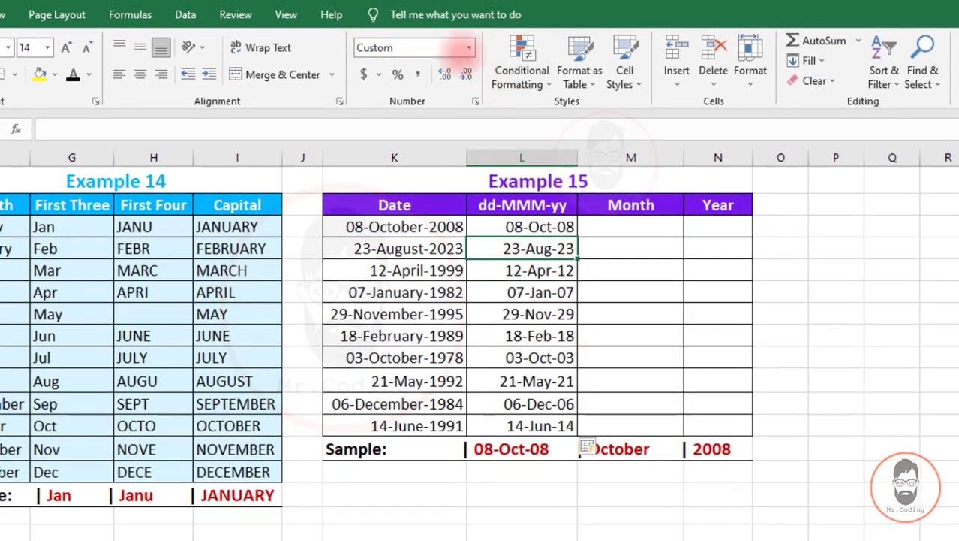
Examine the custom number format of L4 in the Format Cells dialog and close it without changes
click(468, 47)
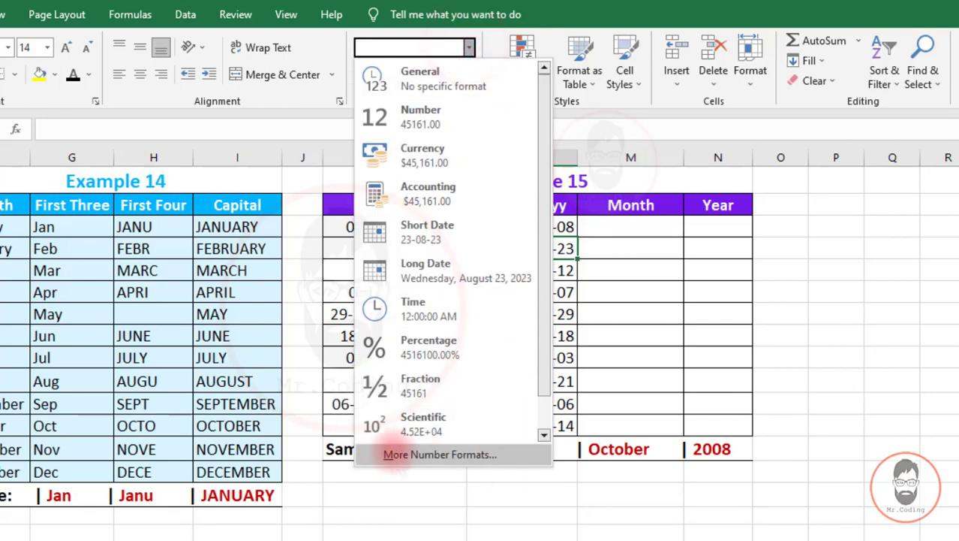
click(438, 453)
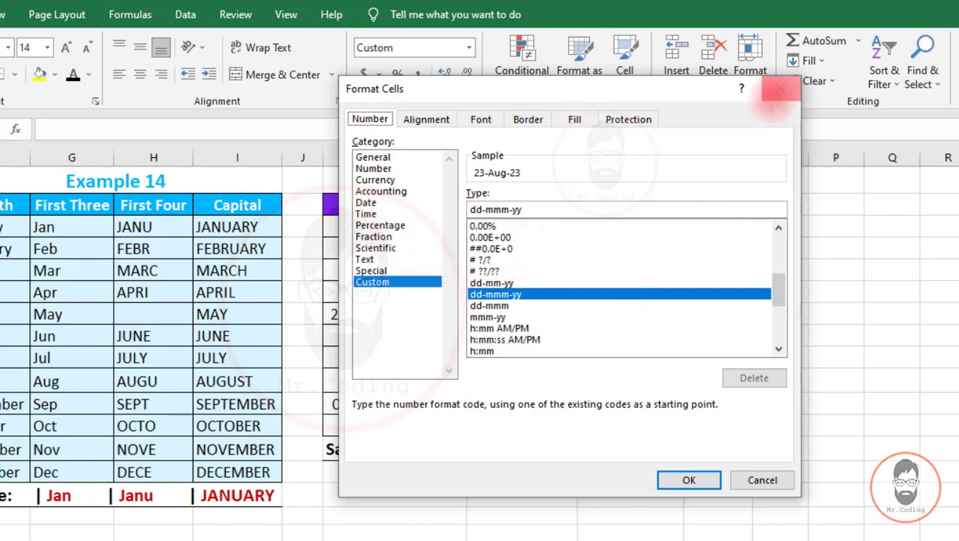
click(781, 88)
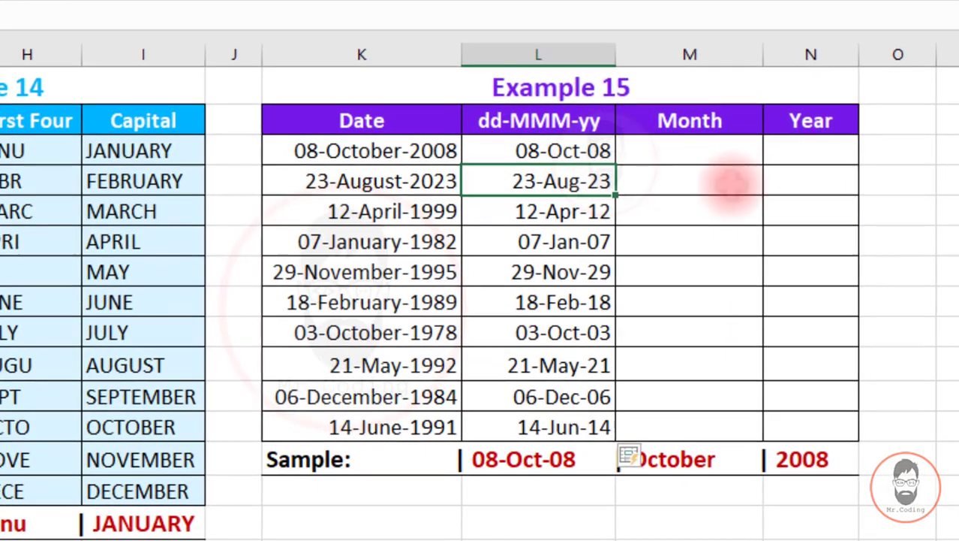
Enter October in M3 of Example 15 and Flash Fill the Month column with the full month names
click(721, 154)
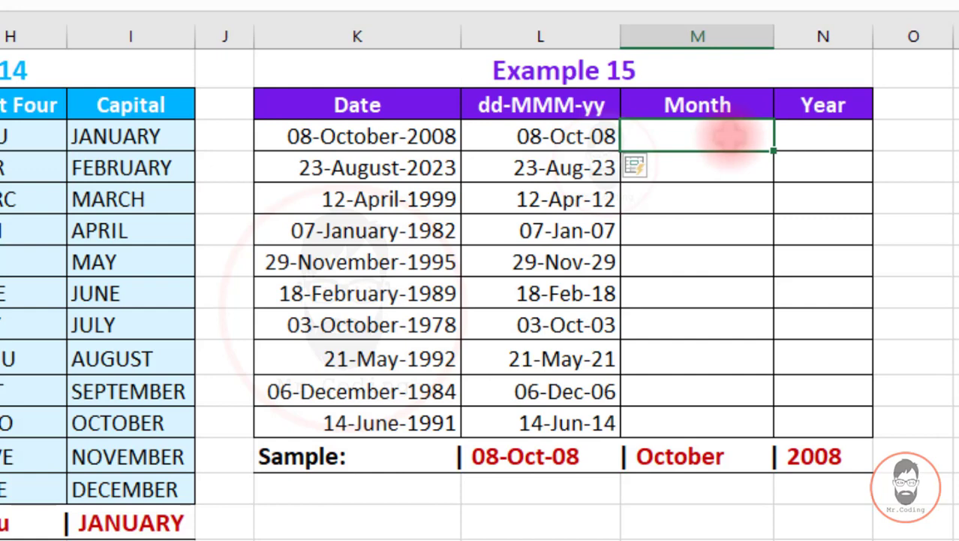
text(Oc)
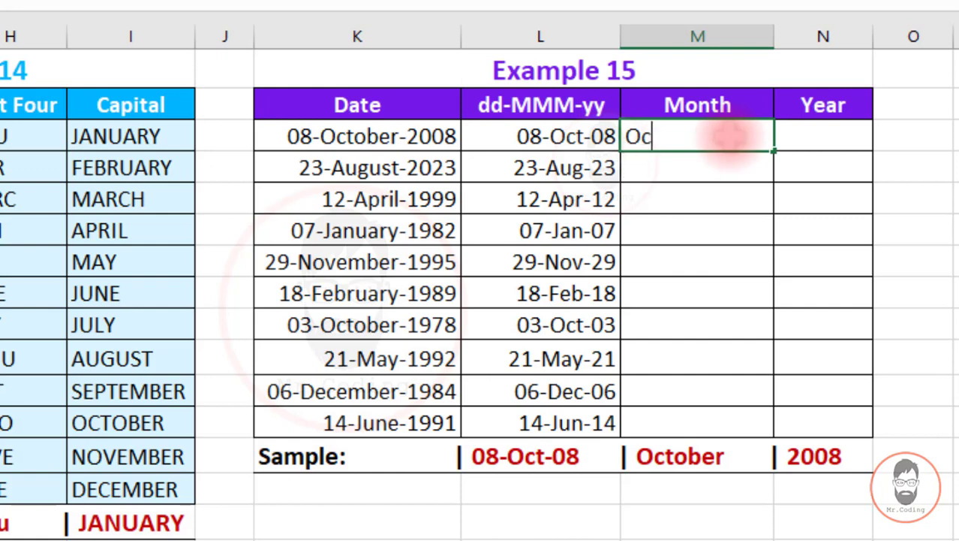
text(tober)
key(Return)
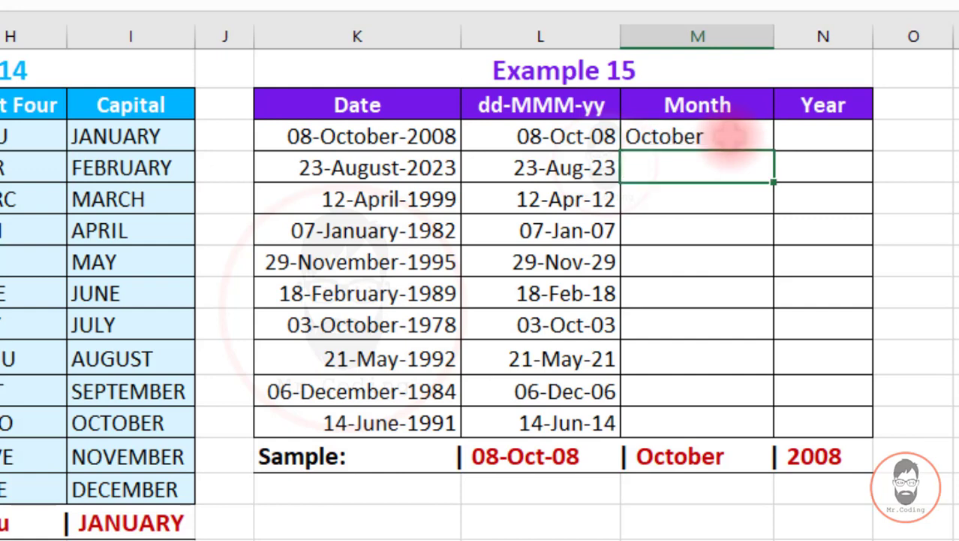
key(ctrl+e)
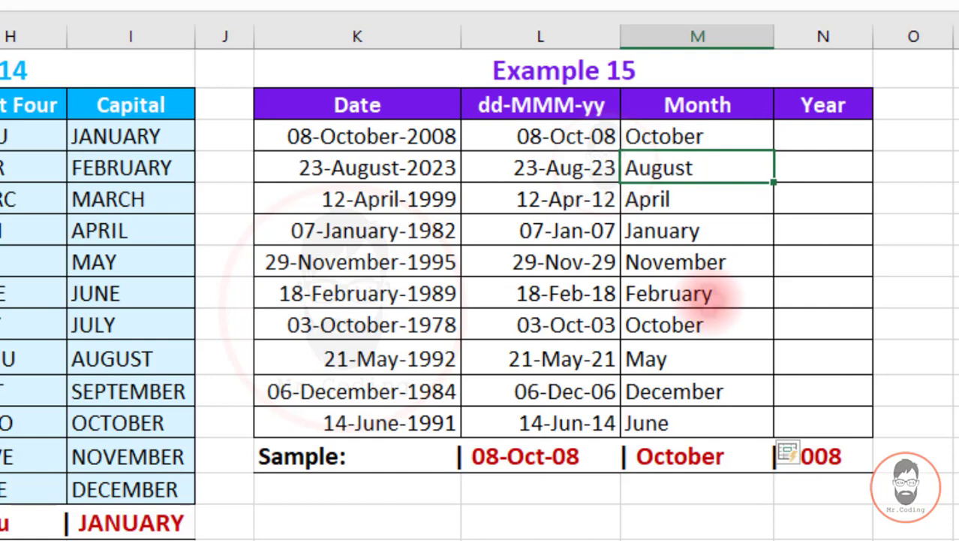
Enter 2008 in N3 of Example 15 and Flash Fill the Year column with four-digit years
click(816, 135)
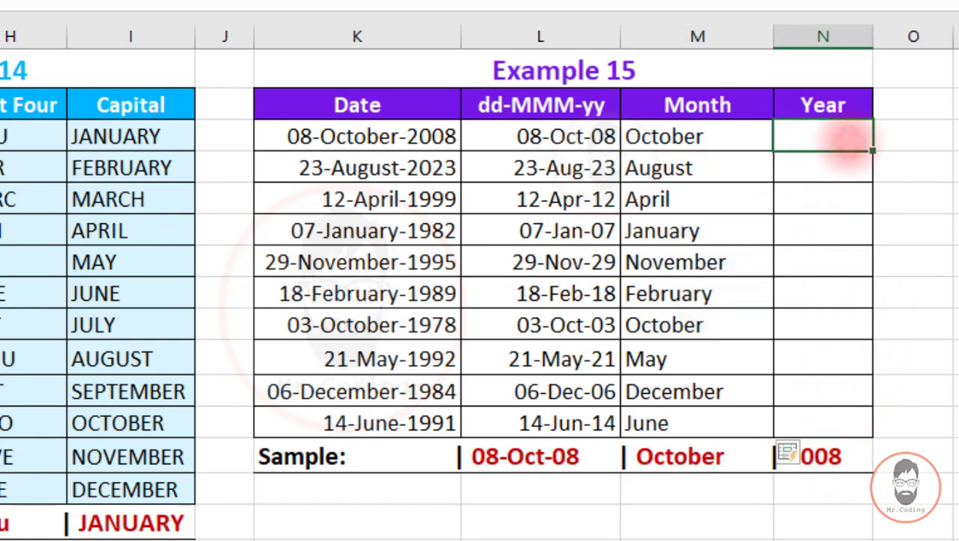
text(2008)
key(Return)
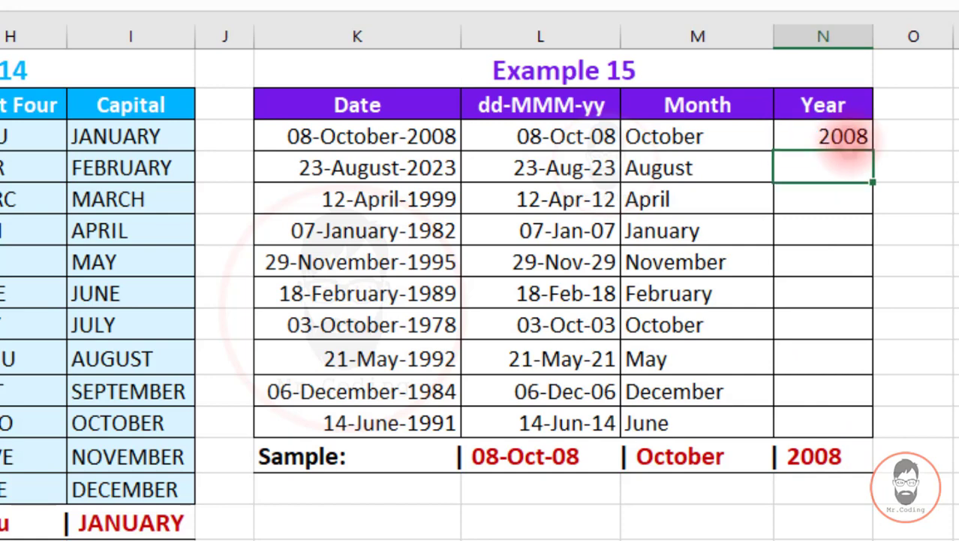
key(ctrl+e)
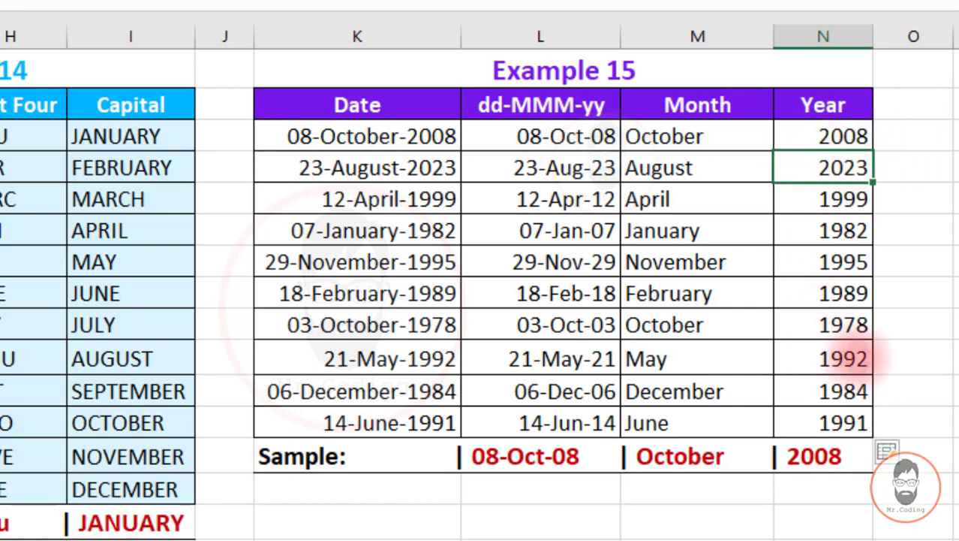
Clear all the filled years from the Year column of Example 15
click(826, 136)
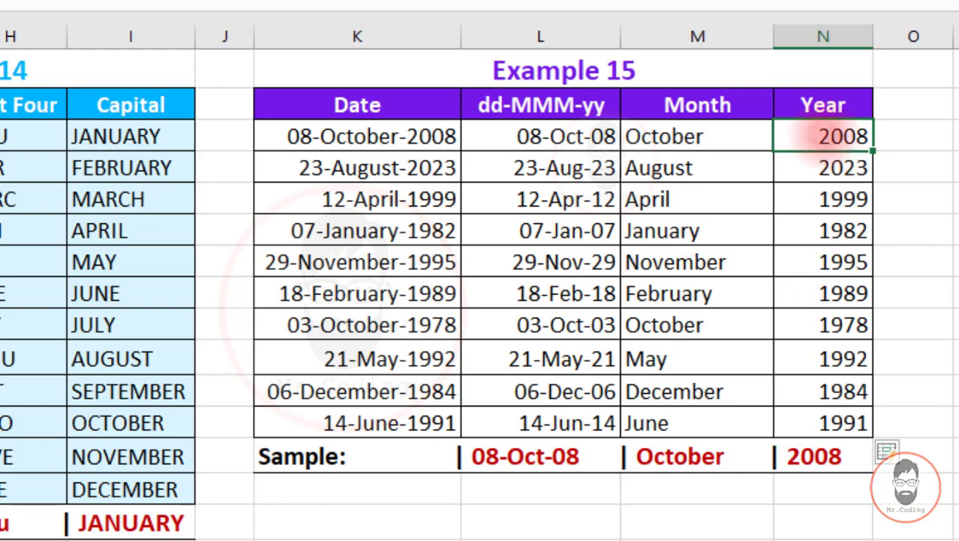
drag(826, 135, 820, 412)
key(Delete)
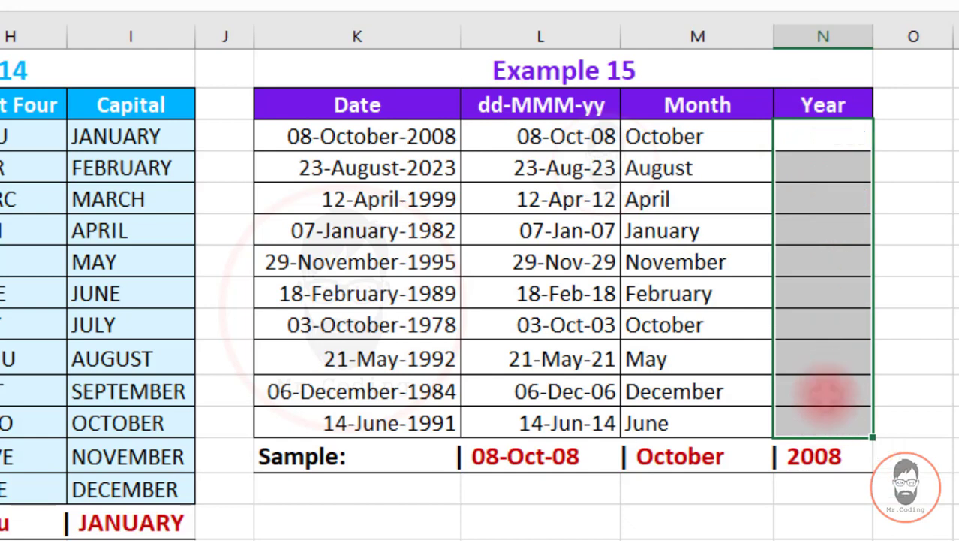
Try two-digit years in the Year column by entering 08, 23 and 99 from N3 down, and clear them again
click(832, 137)
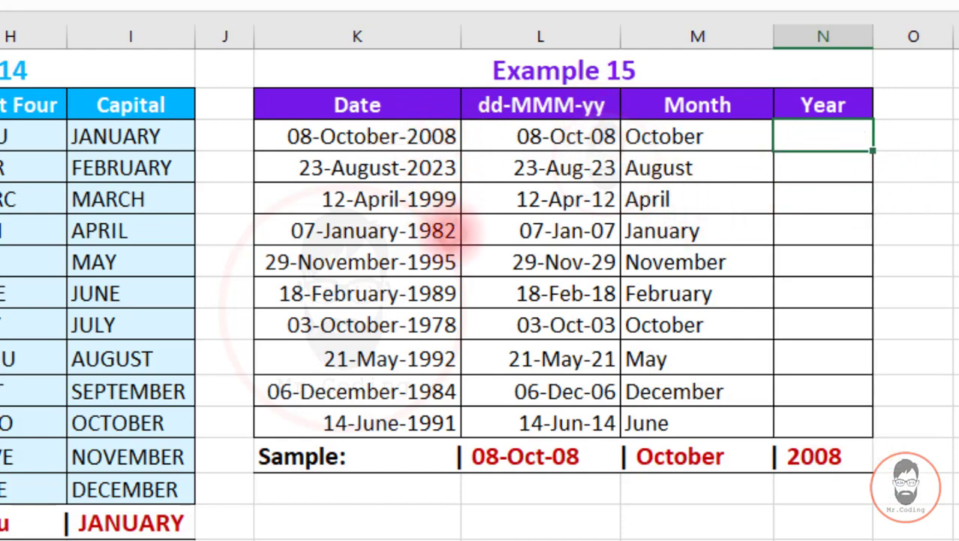
text(08)
key(Return)
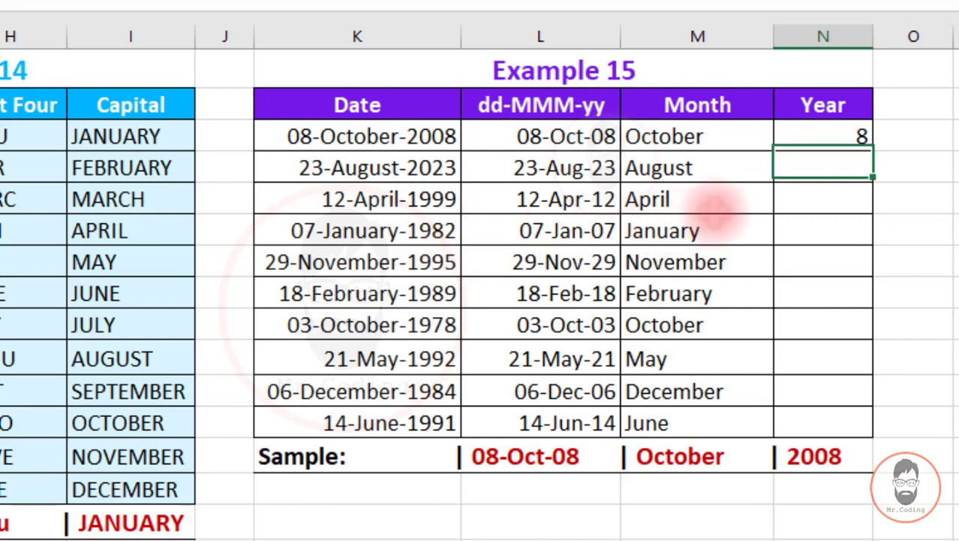
text(23)
key(Return)
text(99)
key(Return)
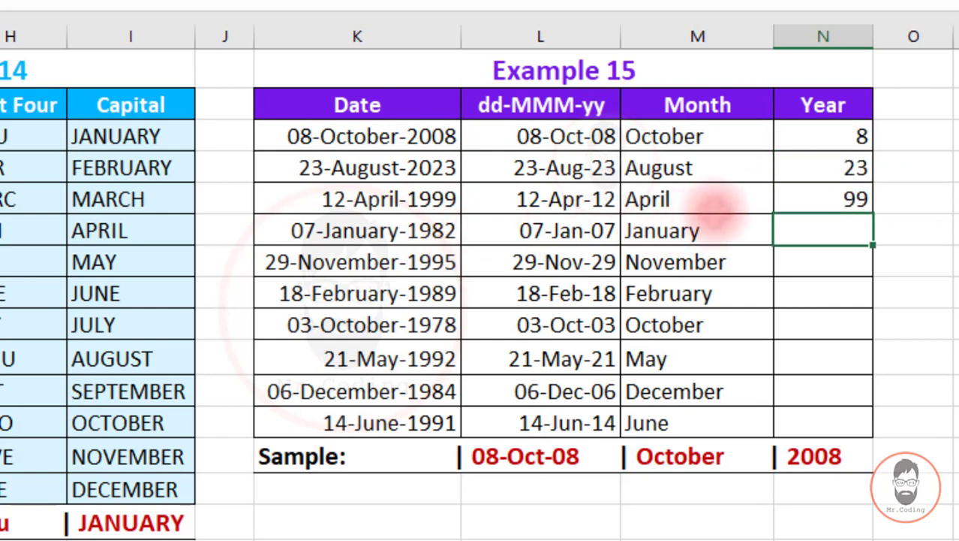
drag(819, 136, 829, 347)
key(Delete)
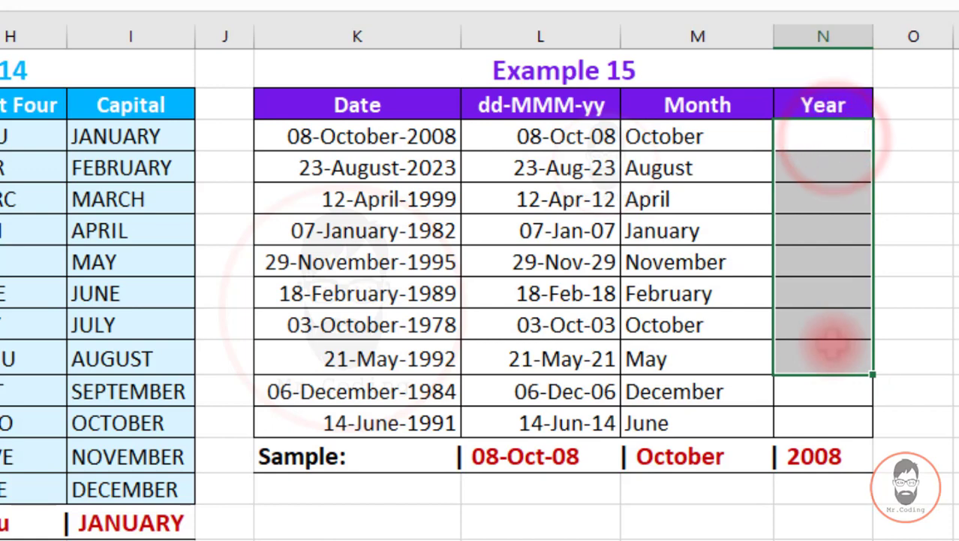
Try to Flash Fill the Year column of Example 15 from 08 entered in N3, and undo the fill
click(846, 133)
text(0)
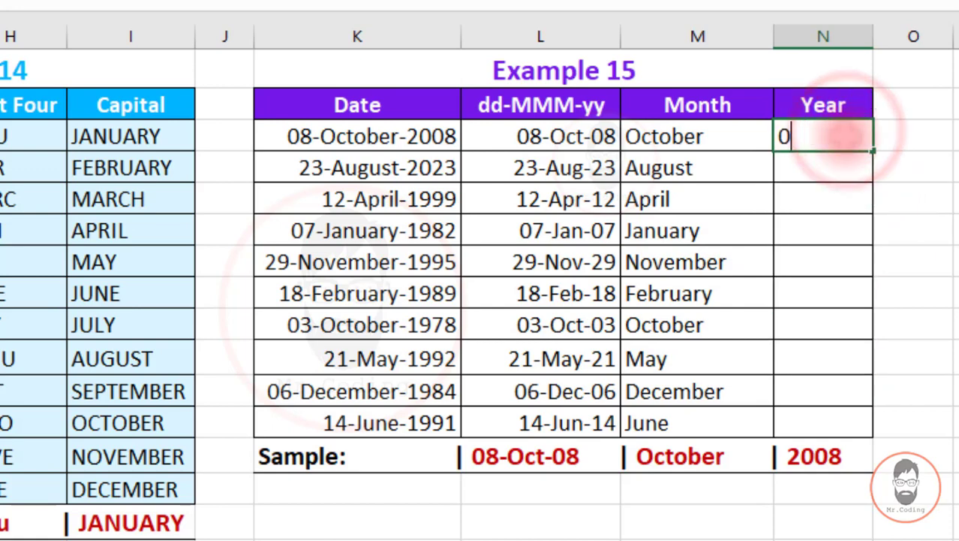
text(8)
key(Return)
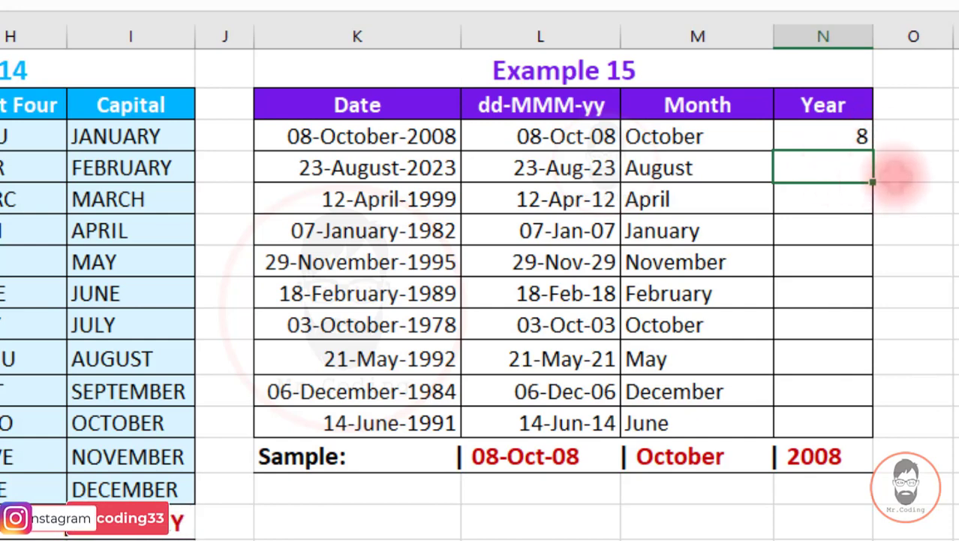
key(ctrl+e)
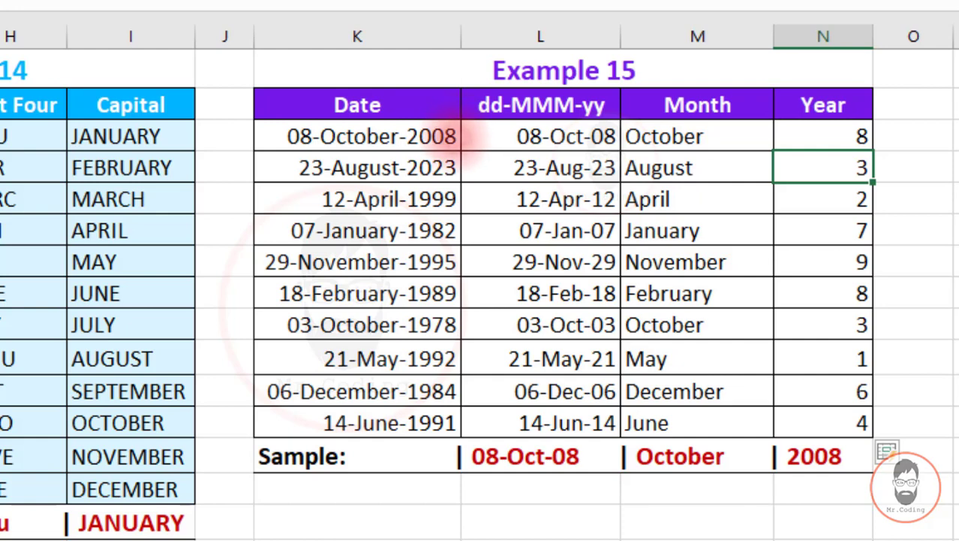
click(848, 137)
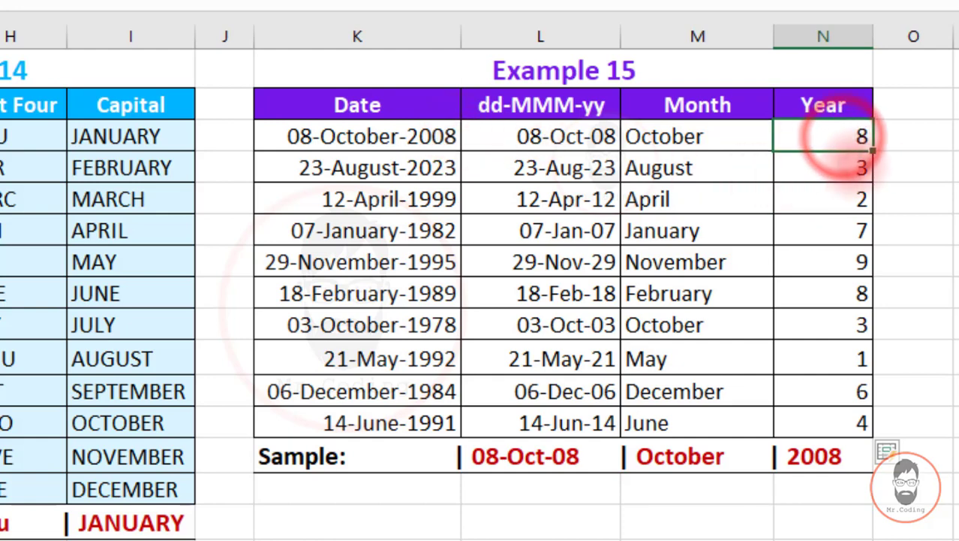
key(ctrl+z)
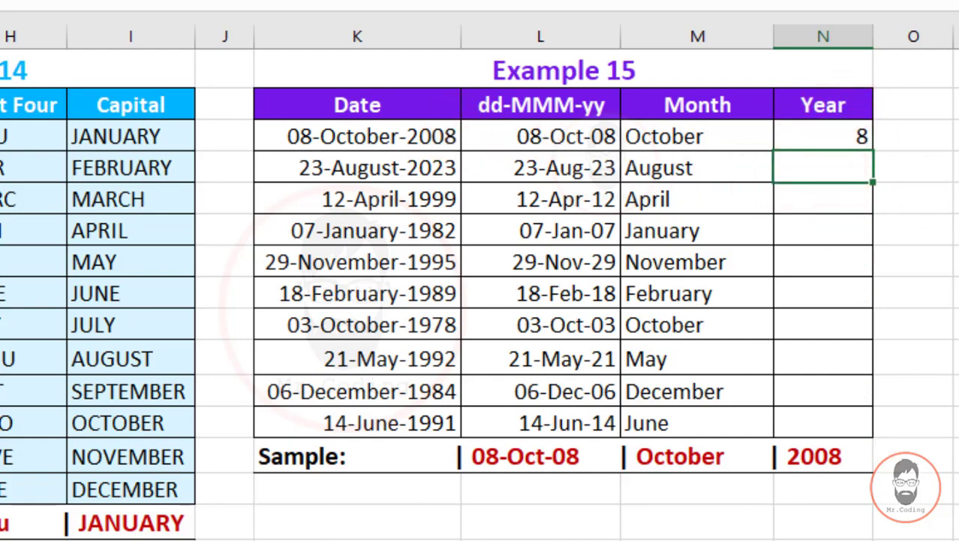
Try to Flash Fill two-digit years from 08 in N3 and 23 in N4, and undo the fill
key(Up)
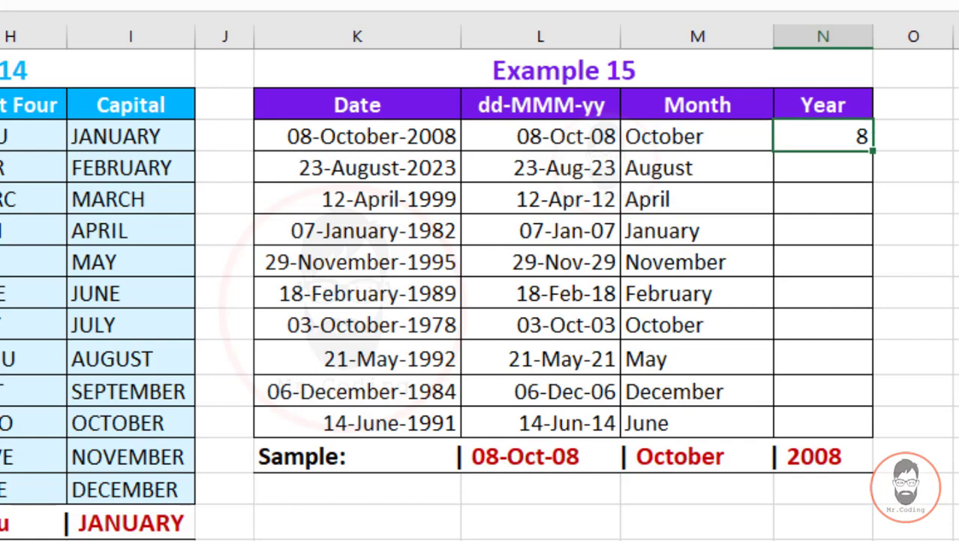
text(08)
key(Return)
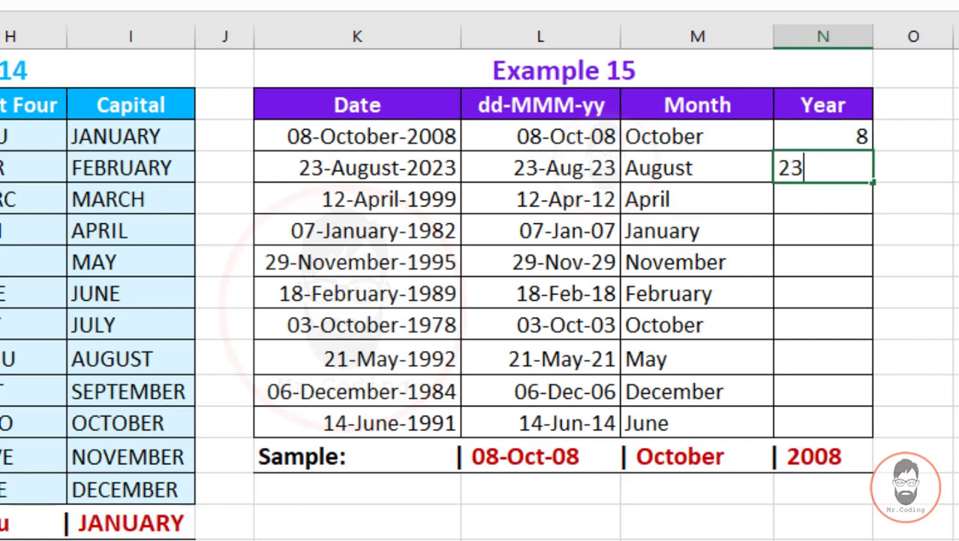
key(Return)
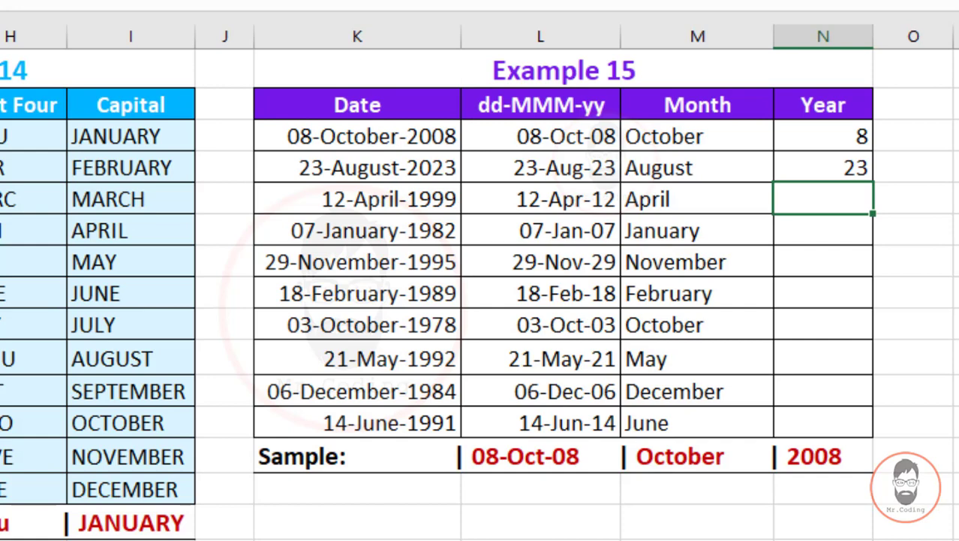
key(ctrl+e)
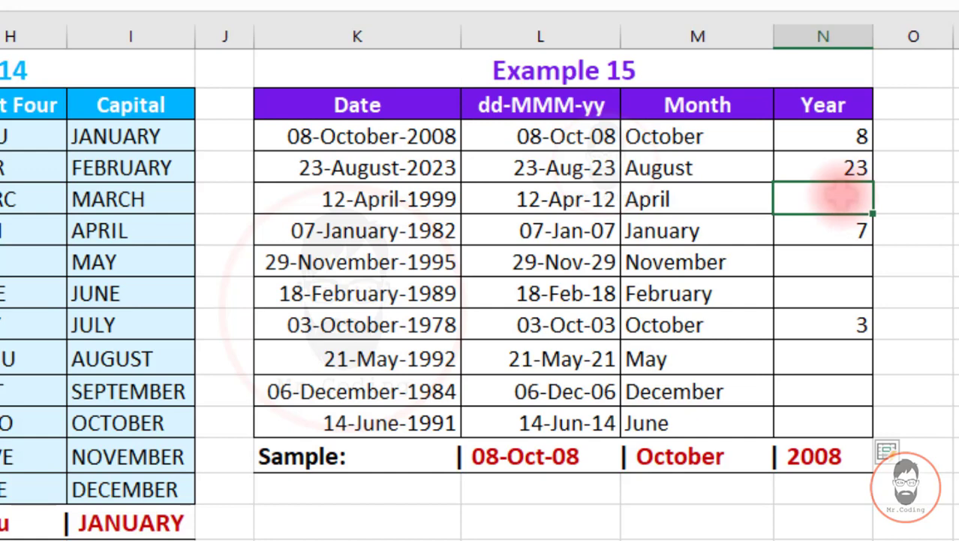
drag(841, 196, 844, 396)
click(933, 313)
key(ctrl+z)
key(ctrl+z)
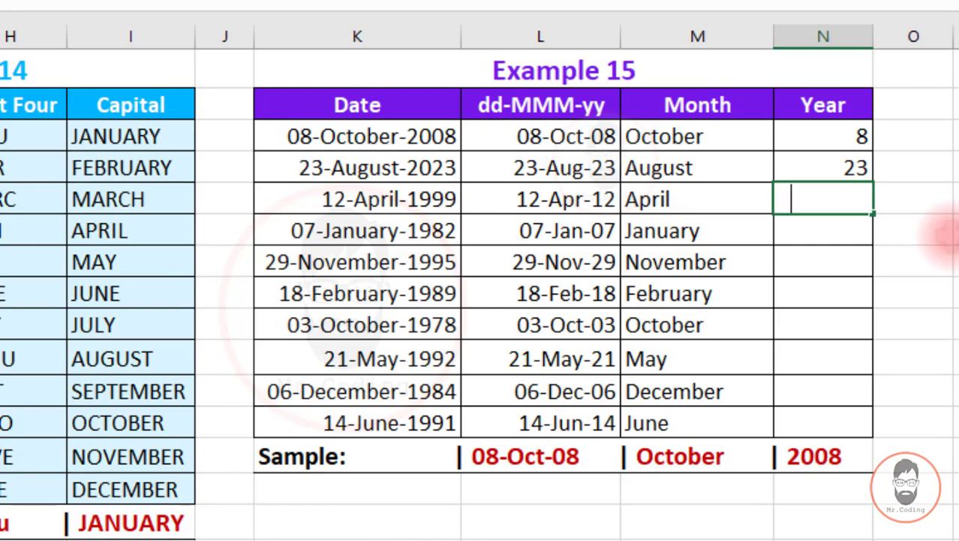
Enter 99 in N5 as a third example and try to Flash Fill the remaining years
text(99)
key(Return)
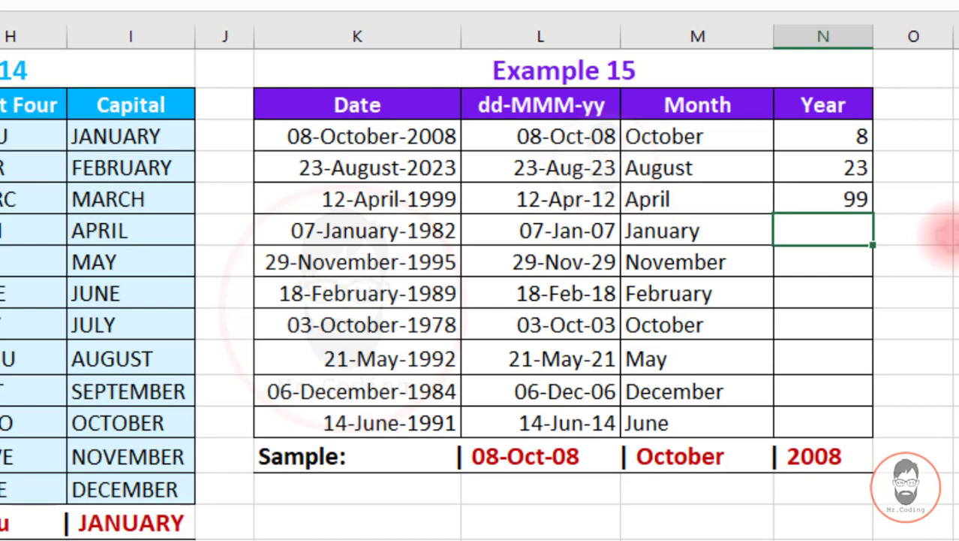
key(ctrl+e)
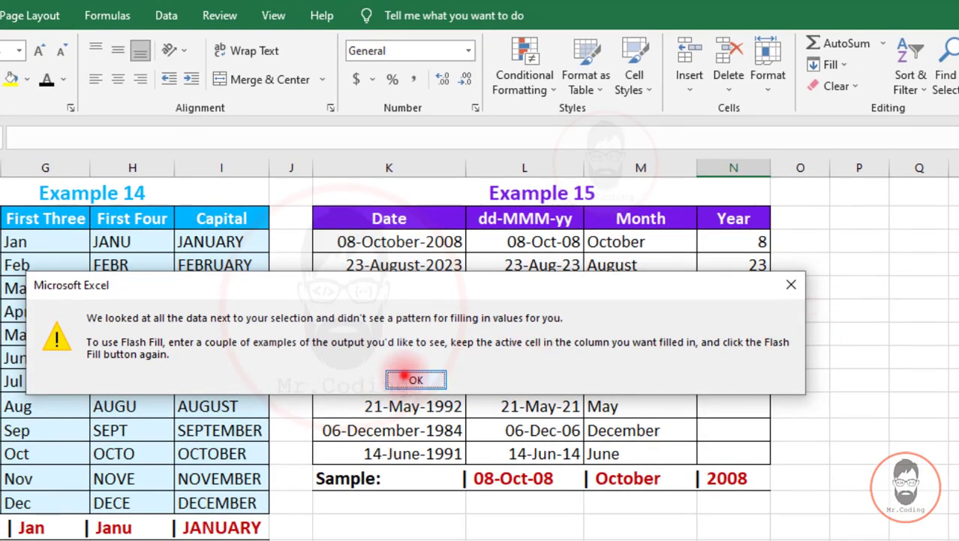
click(416, 380)
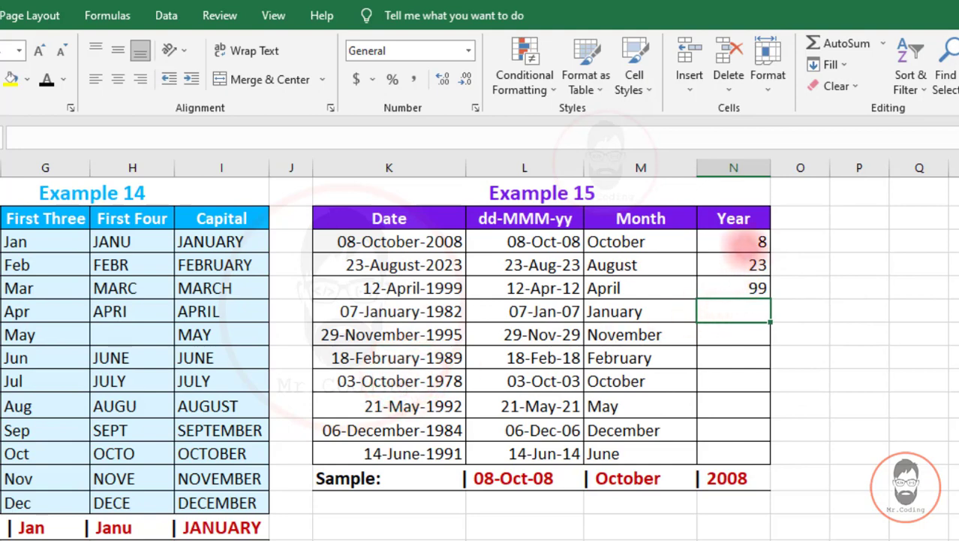
Try to enter the first year in N3 again as 08 with its leading zero
click(744, 241)
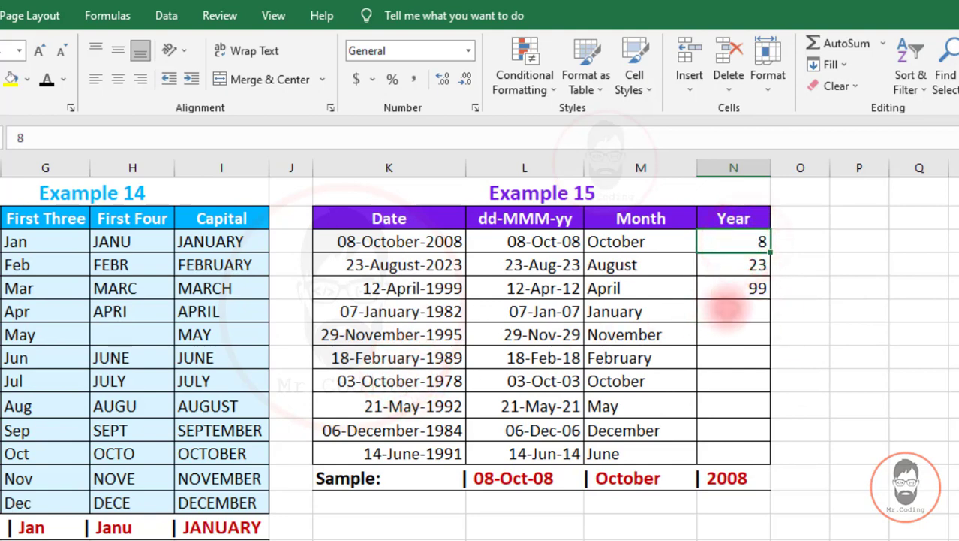
text(0)
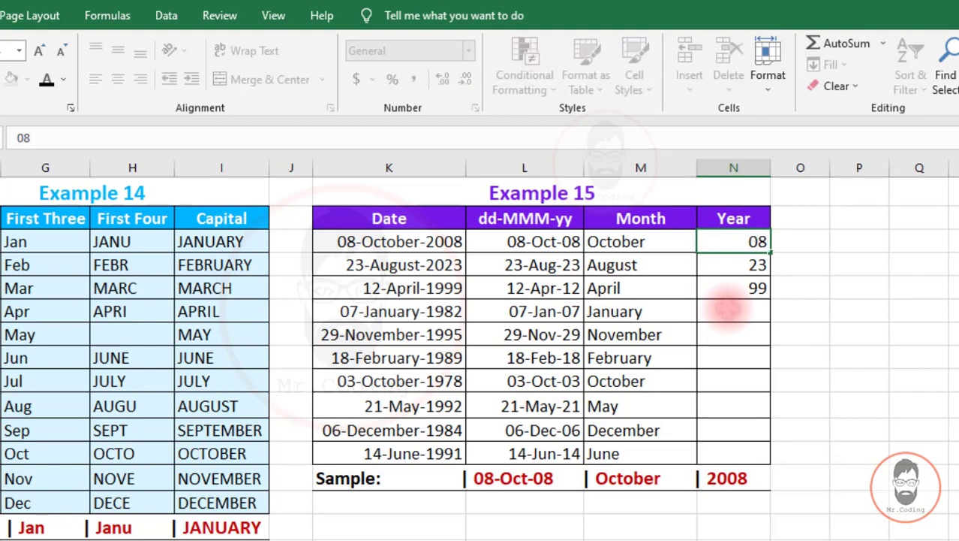
key(Return)
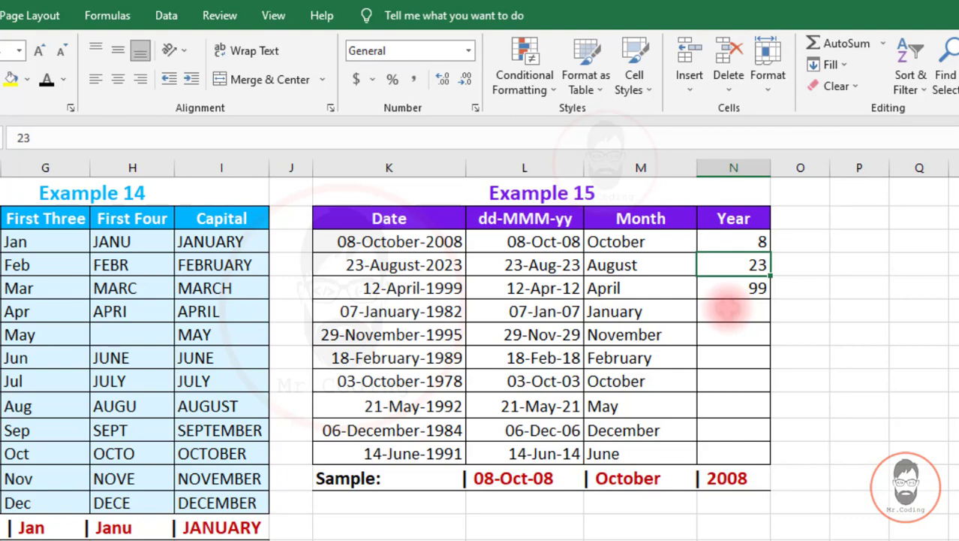
Format the Year cells N3:N12 as Text and clear the years already entered there
drag(739, 239, 739, 292)
drag(742, 332, 740, 454)
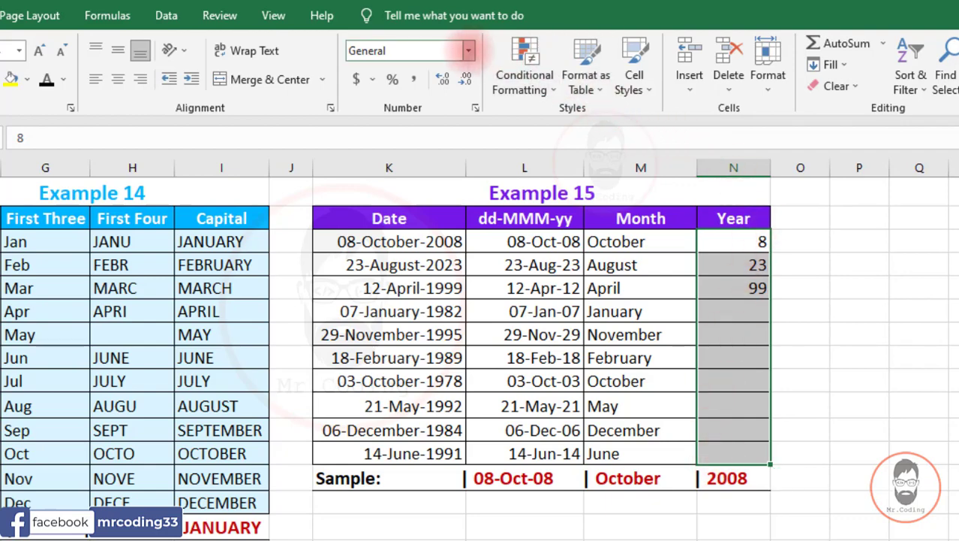
click(468, 51)
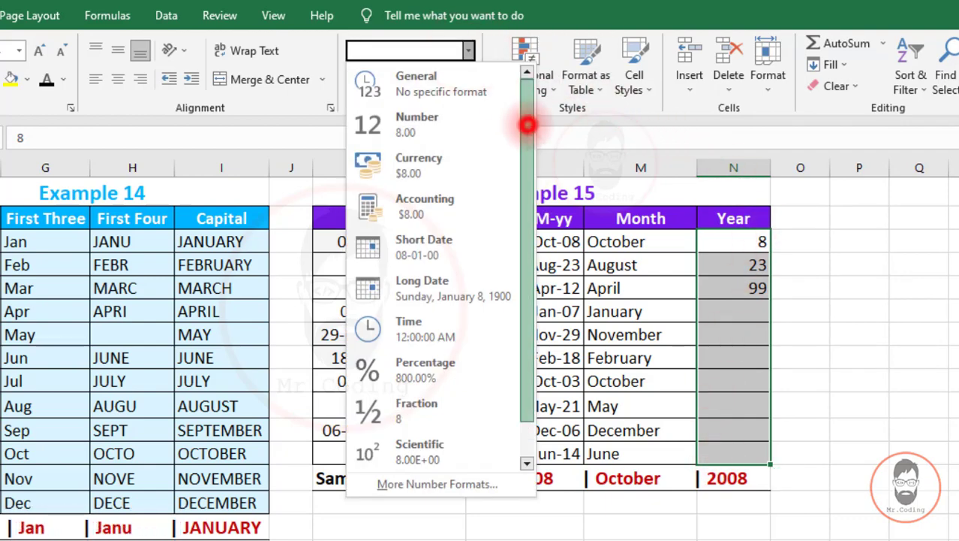
scroll(528, 126, down, 1)
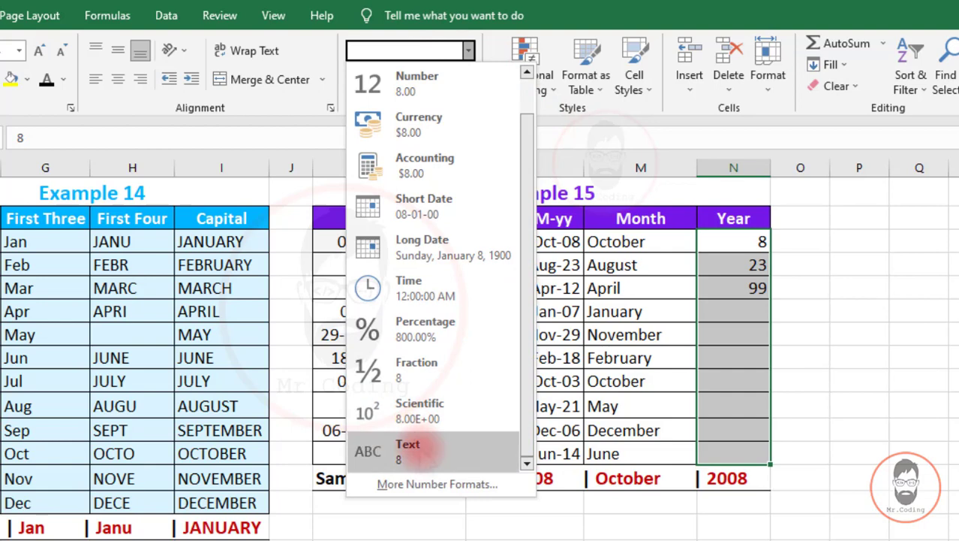
click(417, 448)
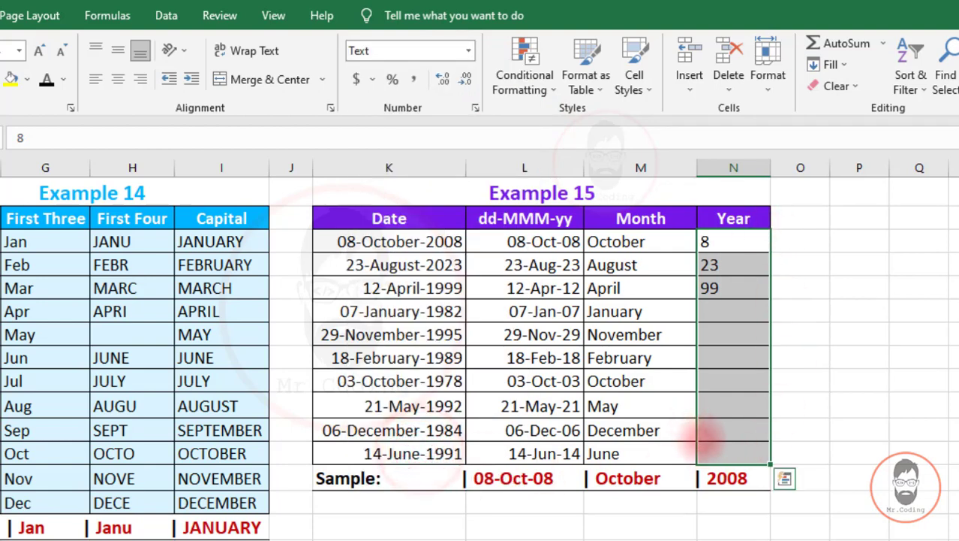
drag(730, 241, 728, 338)
key(Delete)
key(Up)
key(Down)
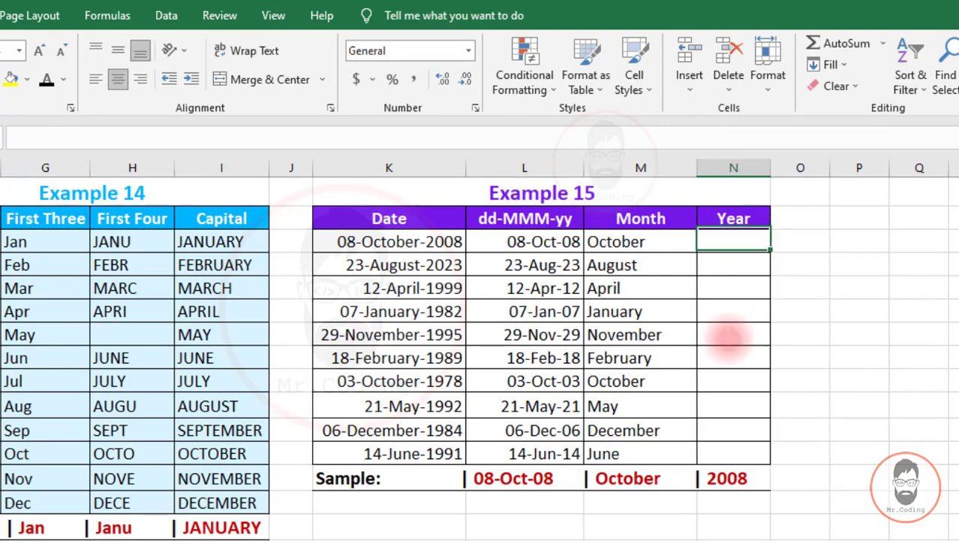
Enter 08 in N3 and 23 in N4, and Flash Fill the rest of the Year column
text(08)
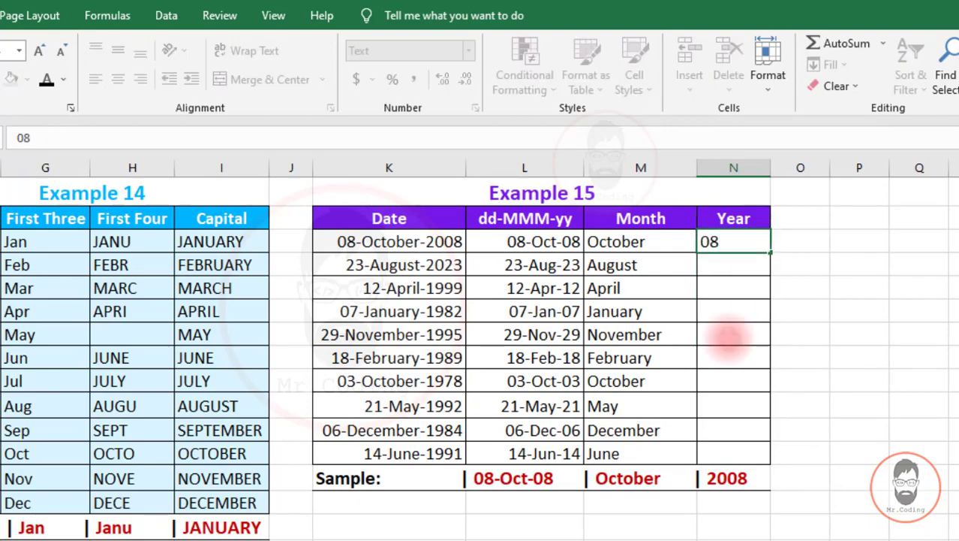
key(Return)
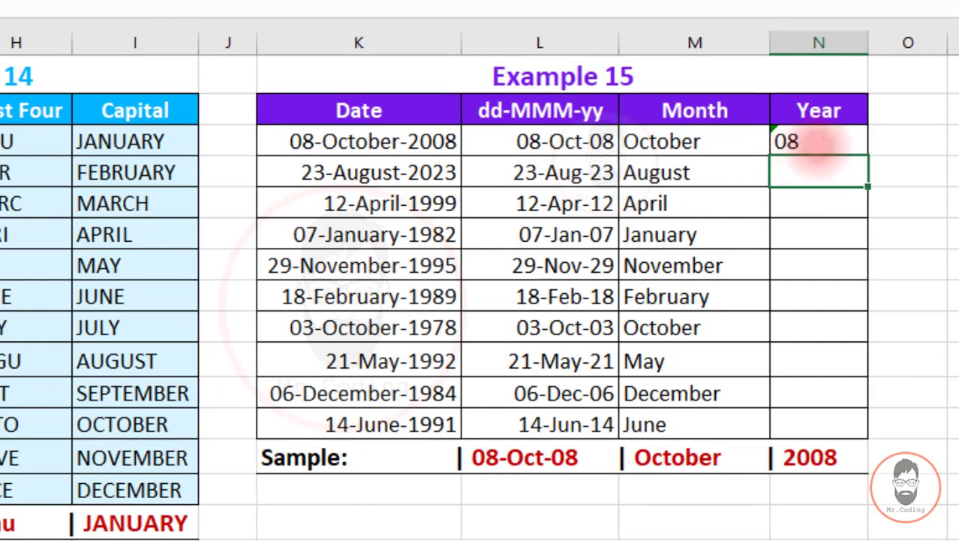
text(23)
key(Return)
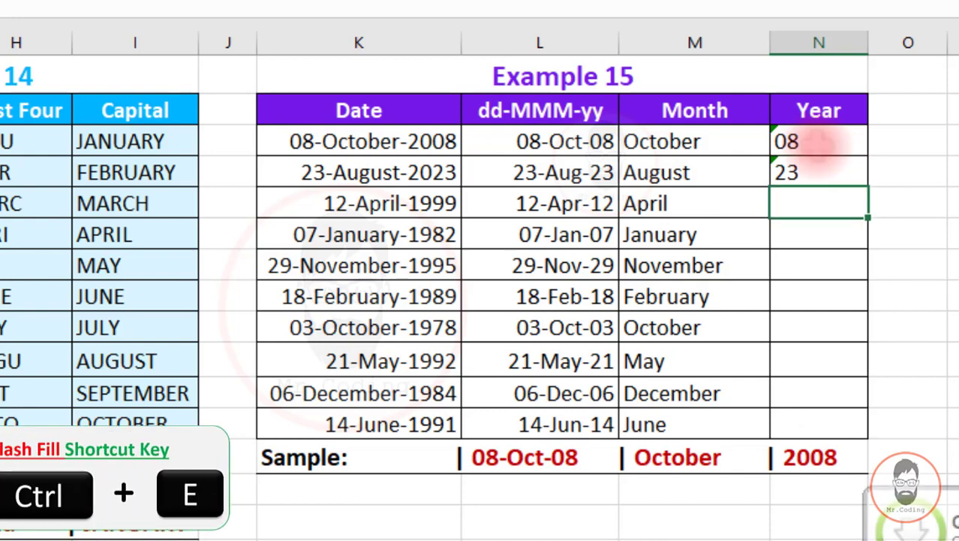
key(ctrl+e)
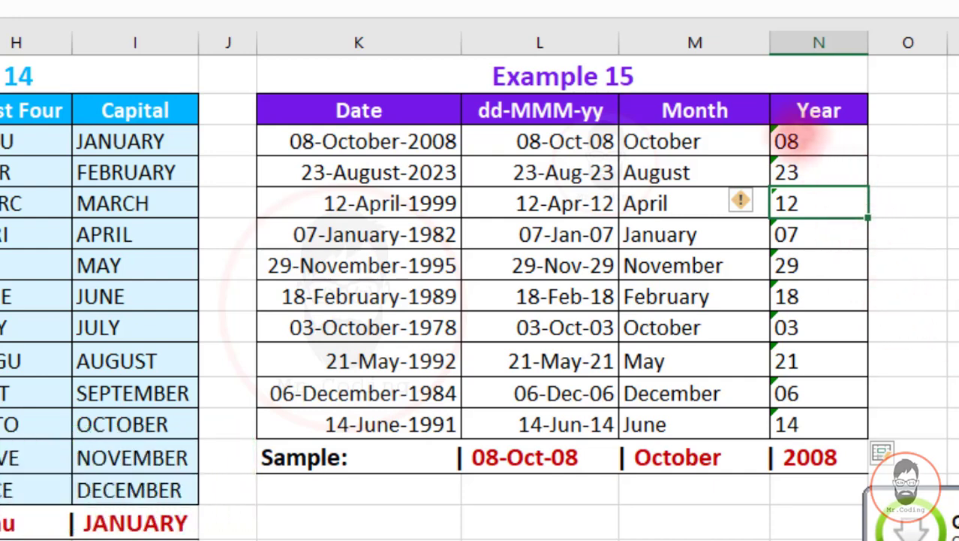
View the error-checking options for the year in N4 and close them without applying any
click(785, 163)
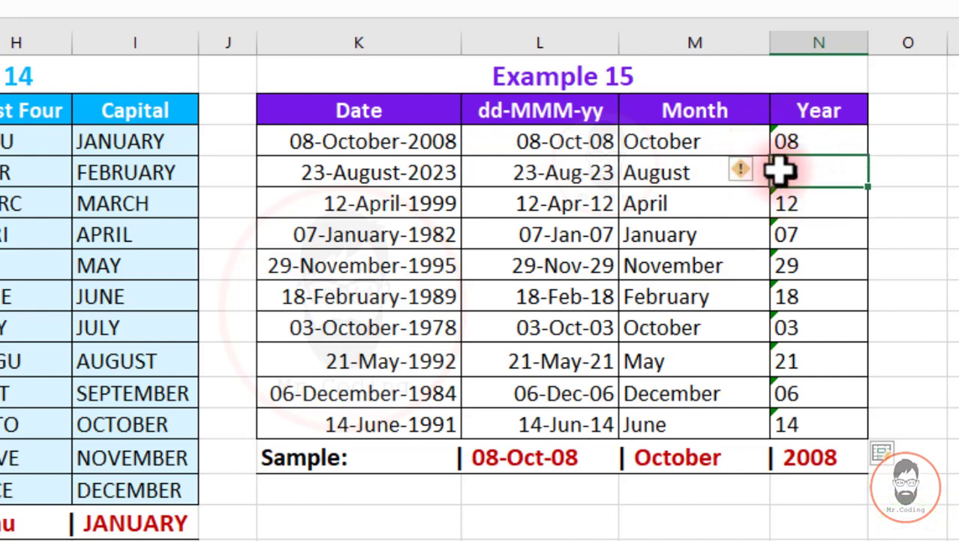
click(751, 173)
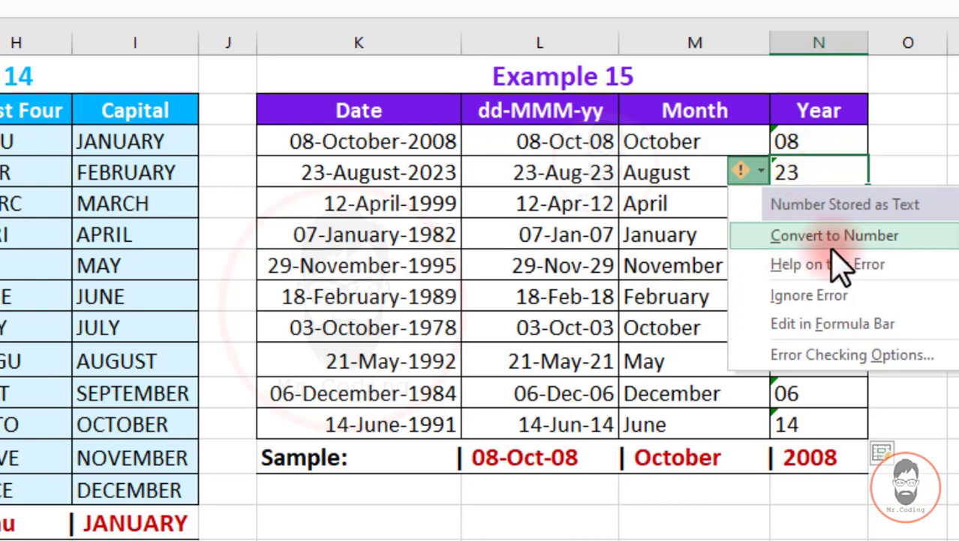
click(952, 141)
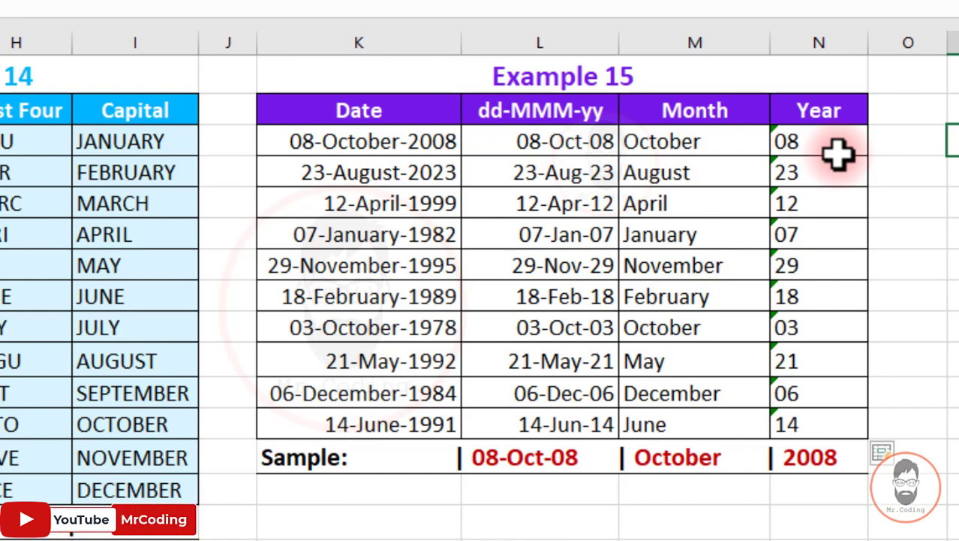
Apply the Text number format to the filled years in N3:N12 and select N5
drag(837, 156, 848, 422)
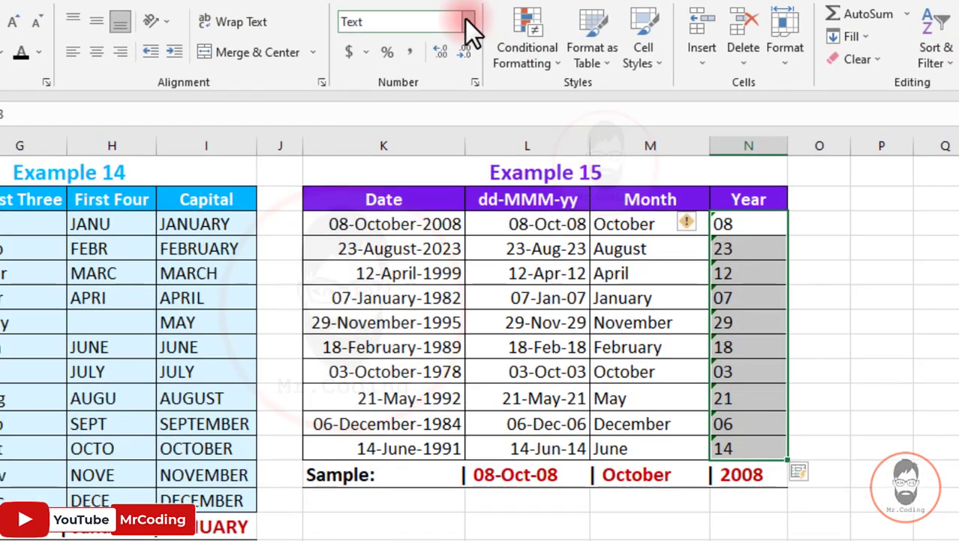
click(465, 19)
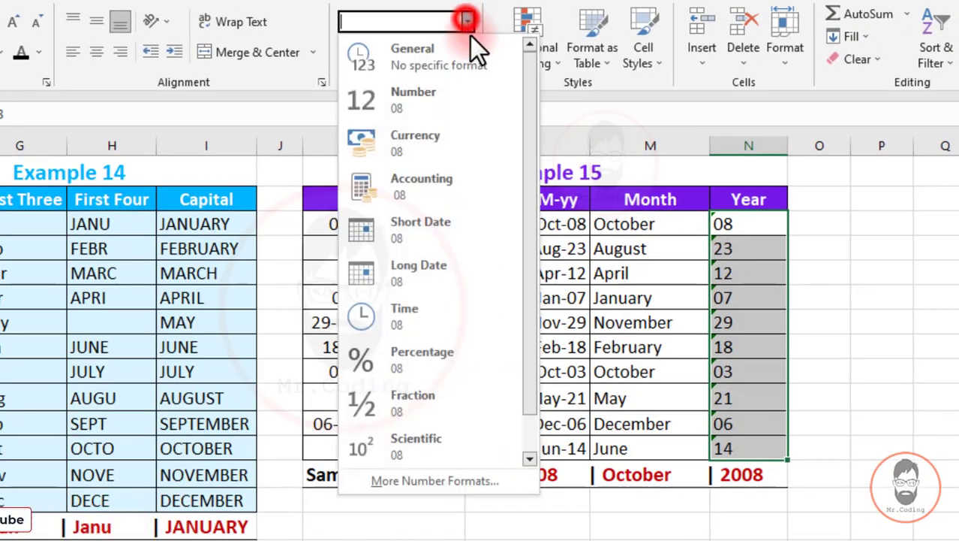
scroll(534, 102, down, 1)
click(449, 446)
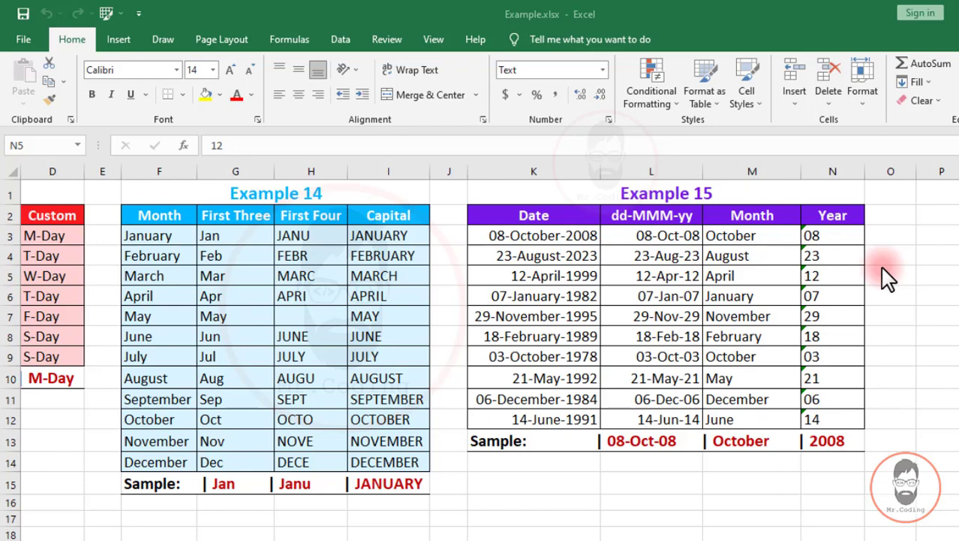
click(863, 273)
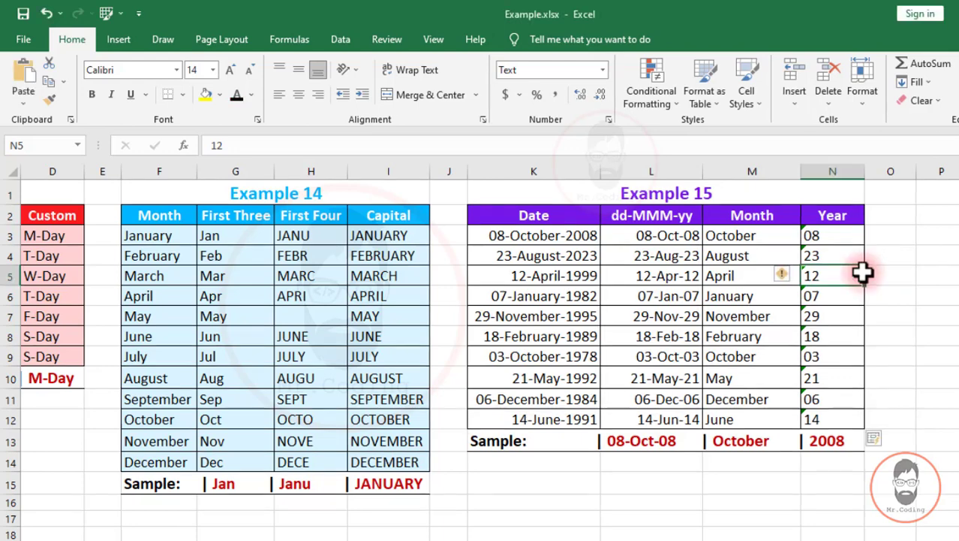